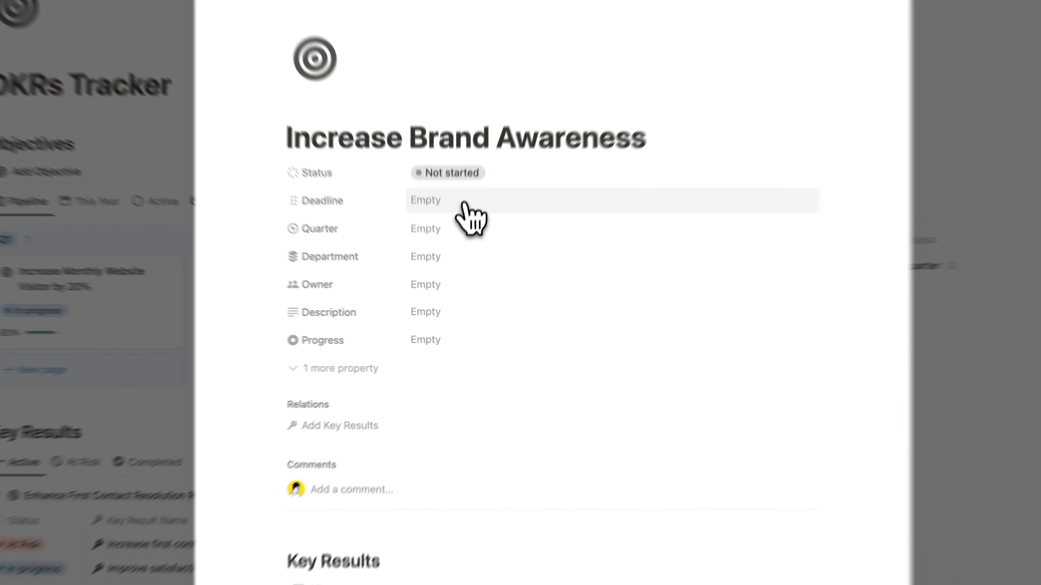
Step: Set the objective's deadline to March 31, 2025
click(471, 244)
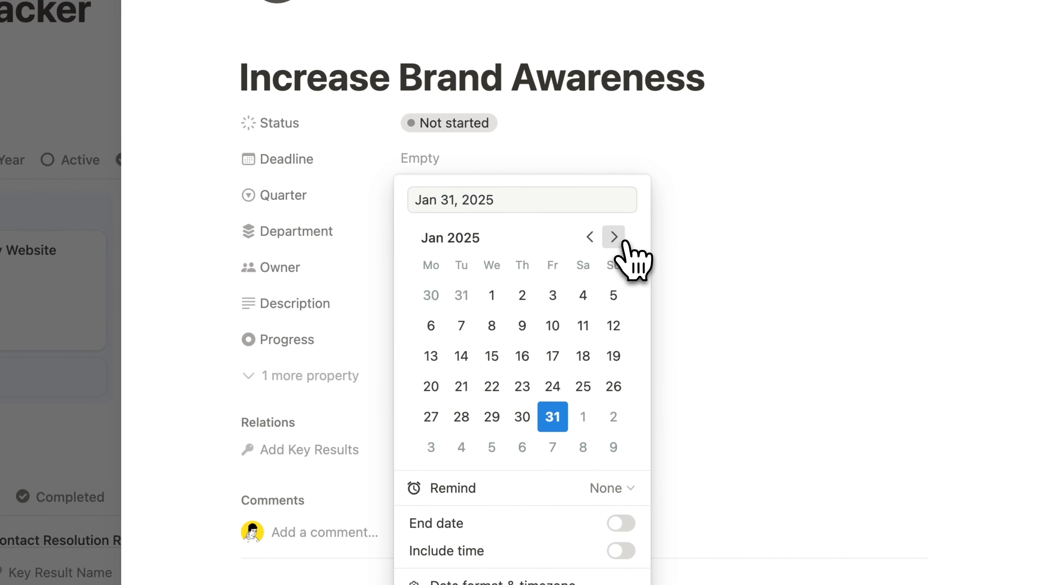
click(613, 238)
click(614, 238)
click(430, 448)
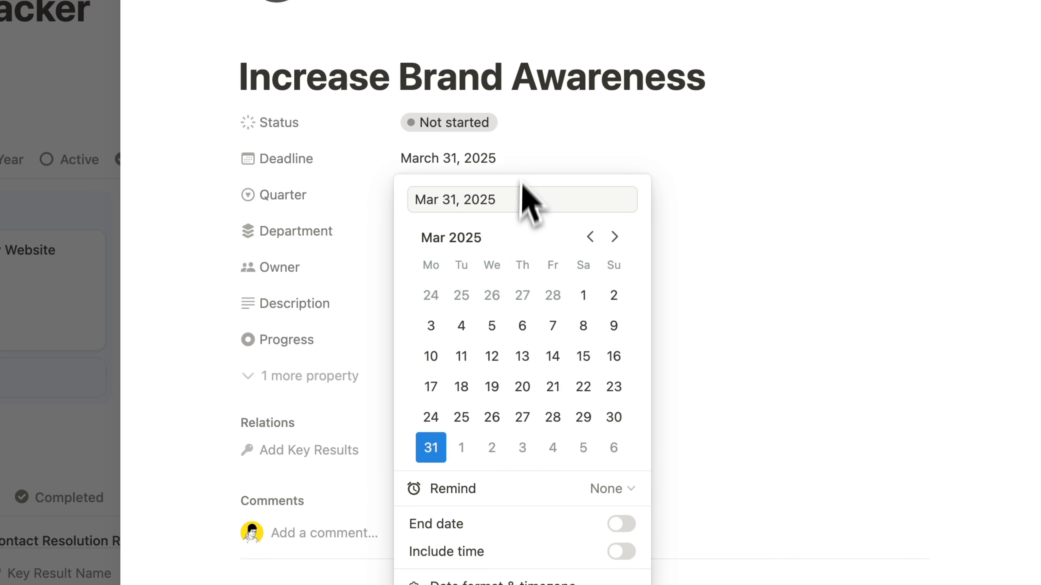
key(Escape)
Step: Set the objective's quarter to Q1 and its department to Marketing
click(482, 200)
click(453, 256)
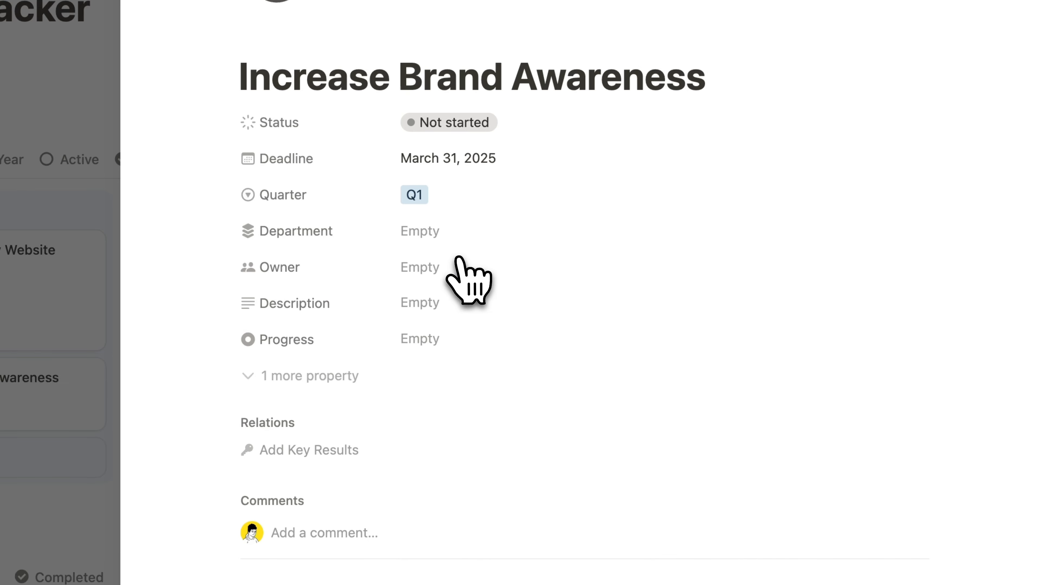
click(424, 228)
click(453, 318)
Step: Assign yourself as the objective's owner
click(439, 268)
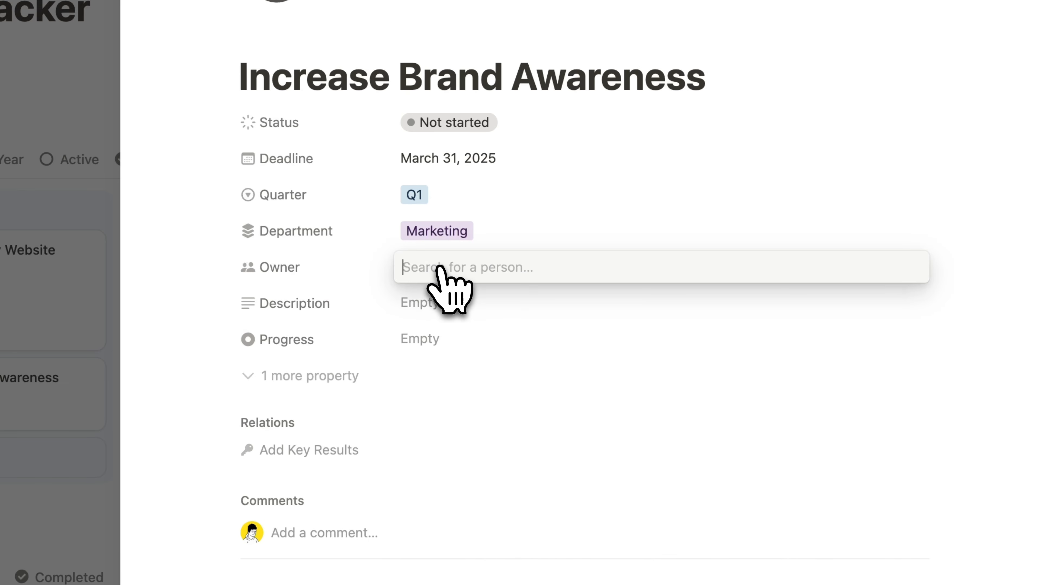
click(455, 329)
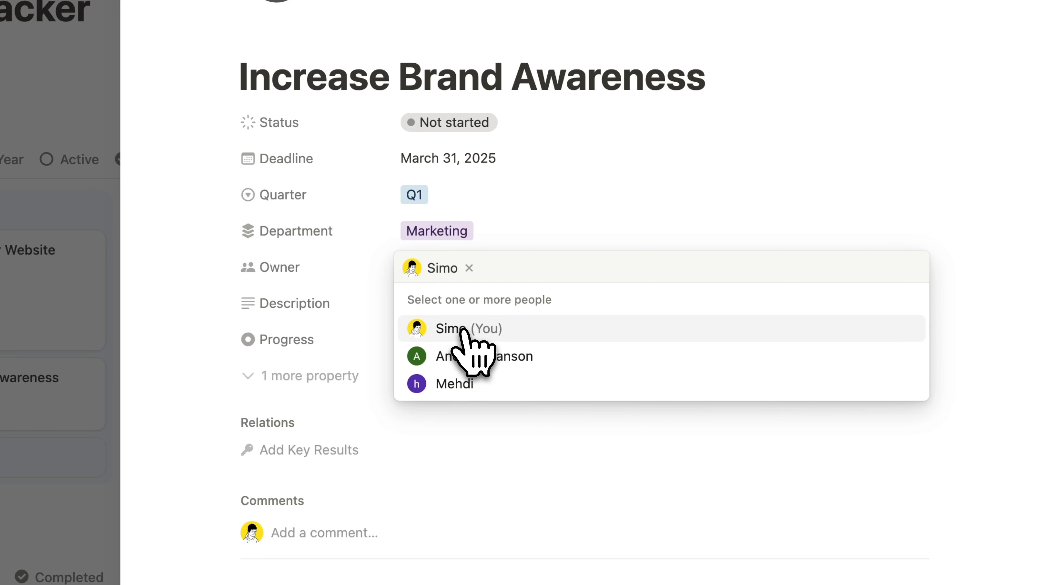
click(371, 297)
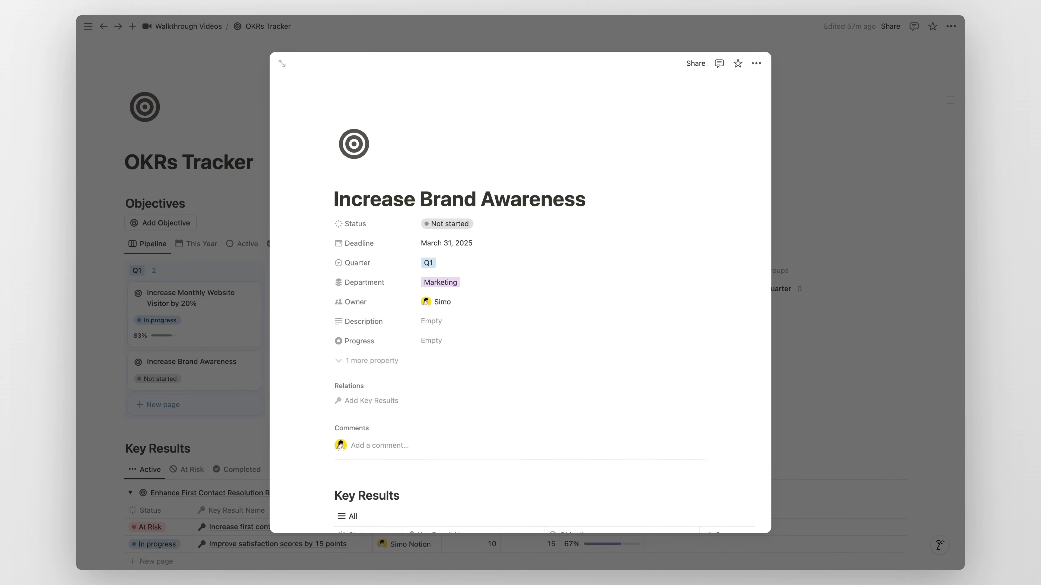
Step: Add a key result named "Reach 10000 active monthly users" to the objective's Key Results table
scroll(520, 328, down, 3)
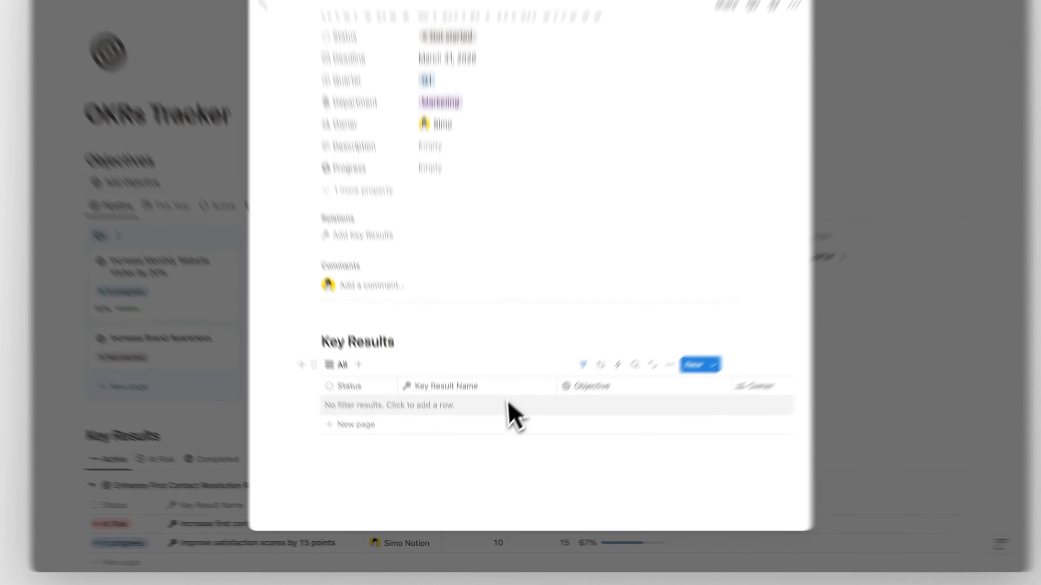
click(461, 426)
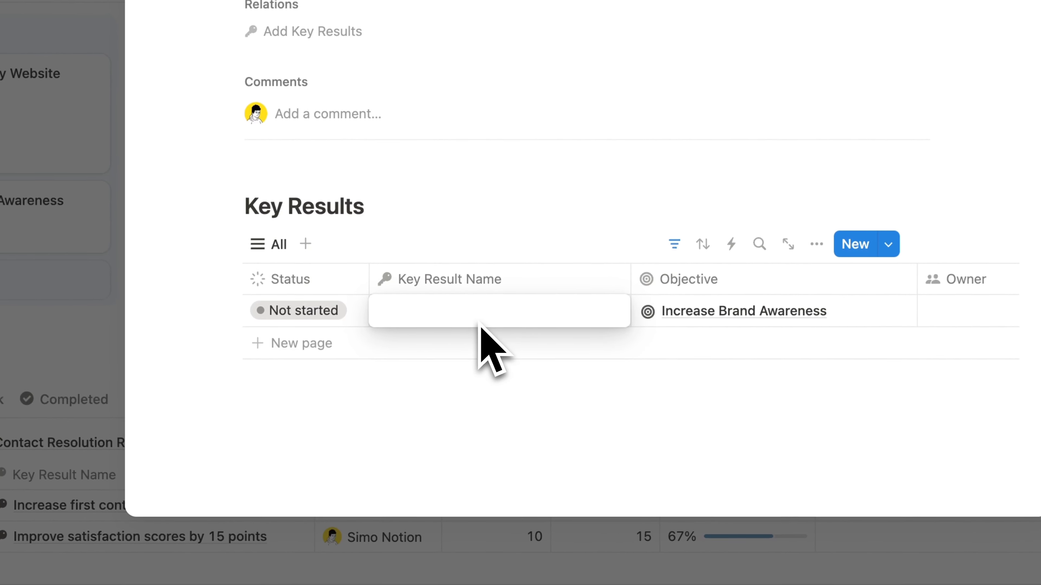
text(Reach 10000)
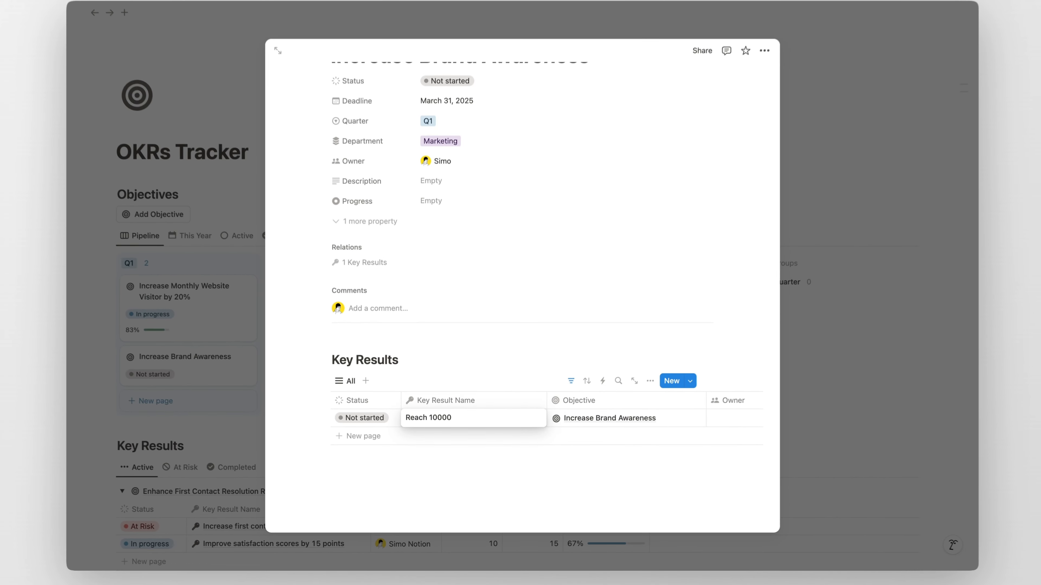
text( active monthly users)
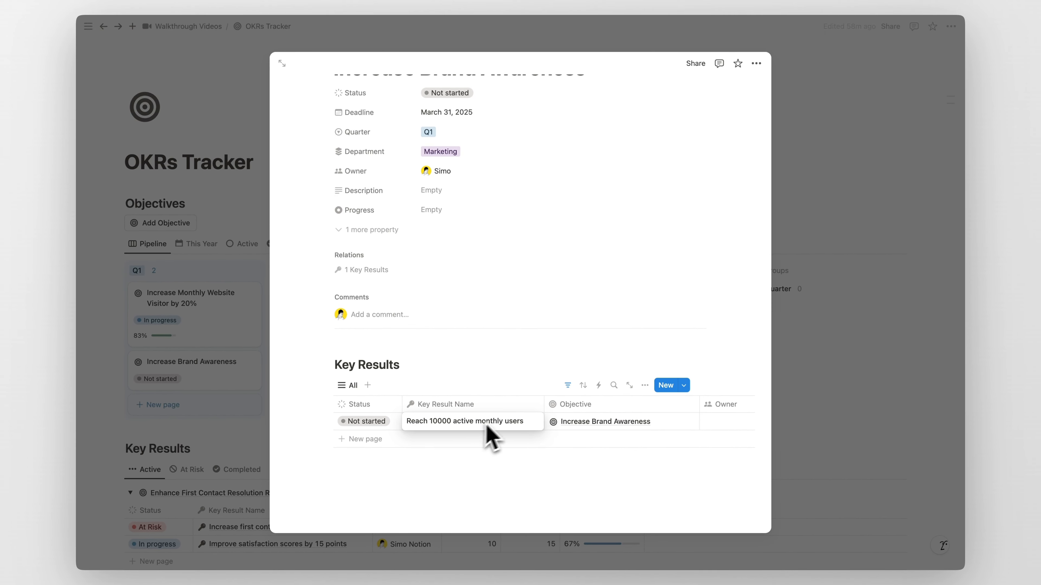
key(Escape)
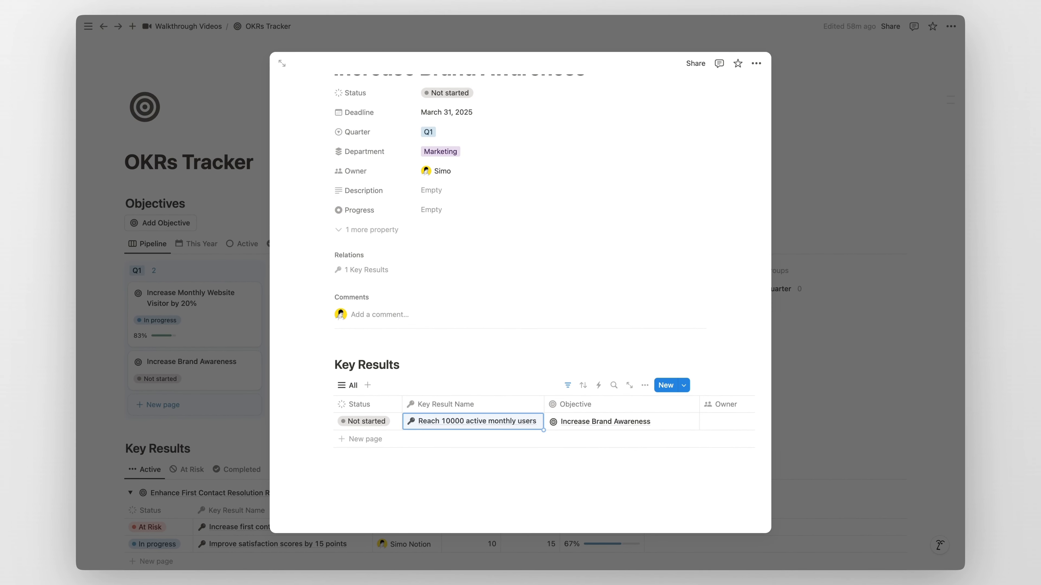
Step: Assign yourself as the owner of the new key result
scroll(516, 422, right, 3)
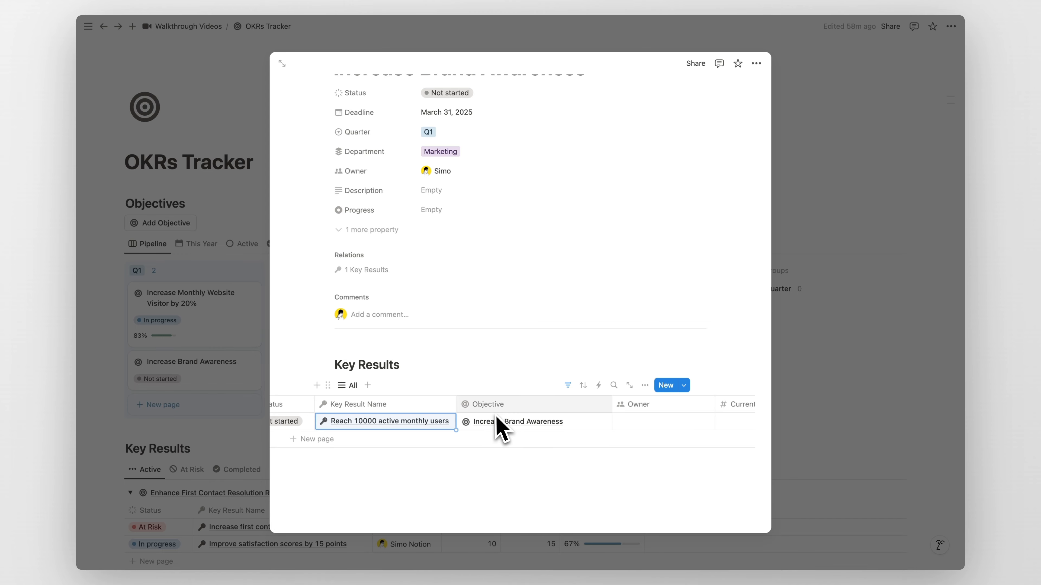
scroll(488, 431, up, 3)
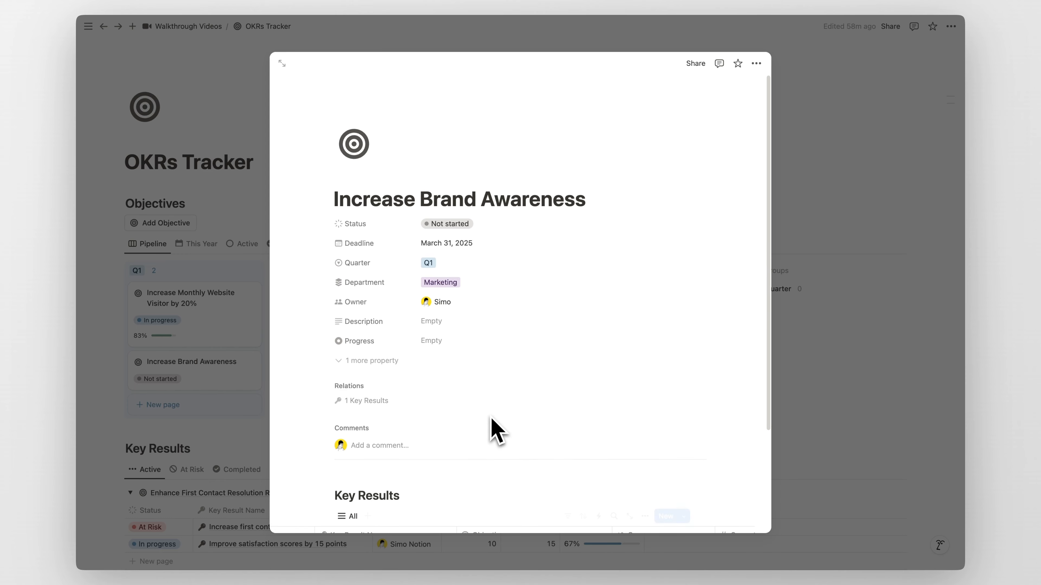
scroll(491, 426, down, 3)
scroll(533, 420, right, 4)
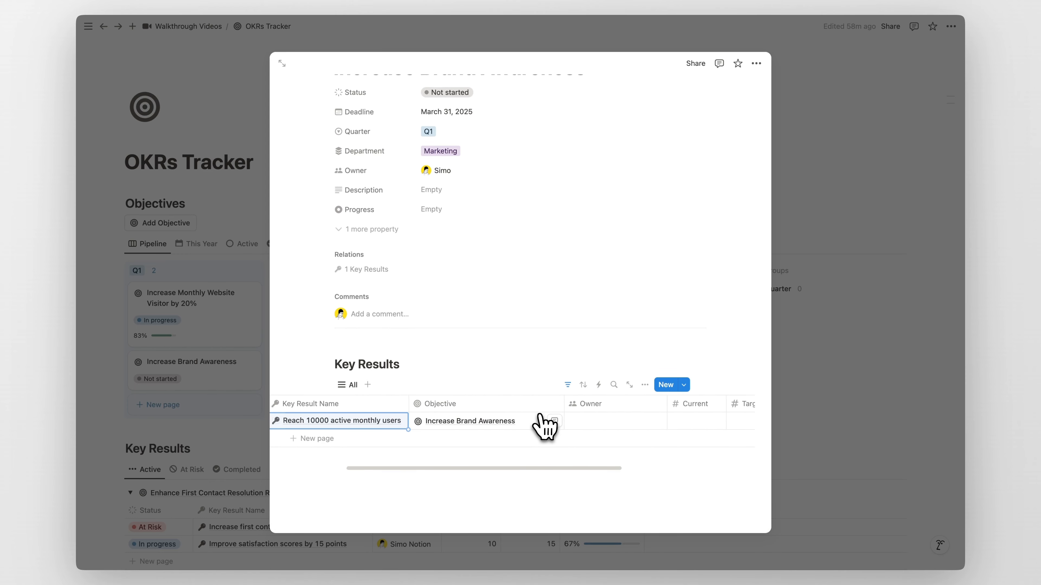
click(529, 420)
click(498, 453)
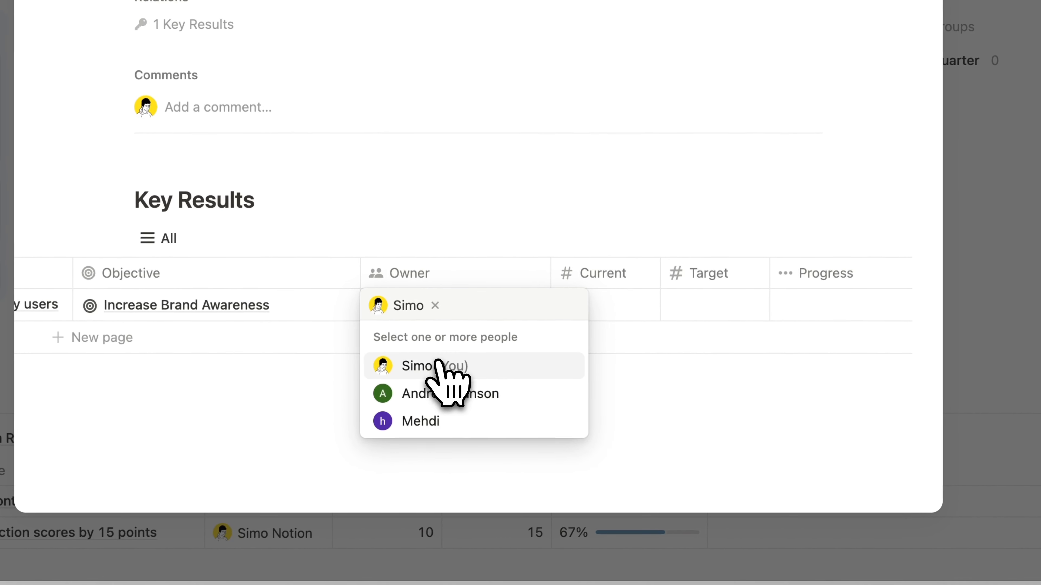
key(Escape)
Step: Set the key result's current value to 4000 and its target to 10000
scroll(521, 292, right, 4)
click(433, 309)
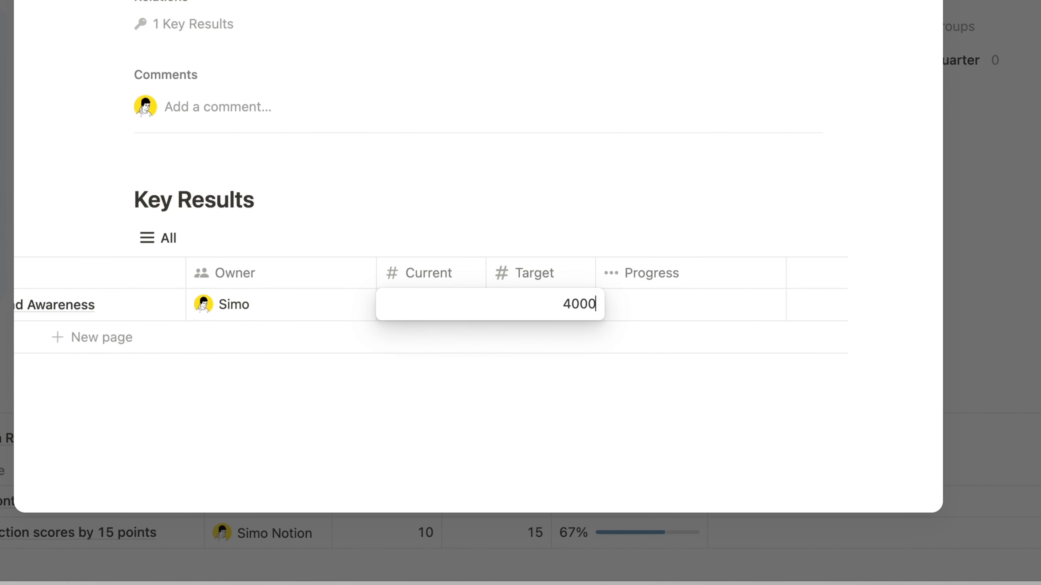
key(Return)
click(547, 305)
text(10000)
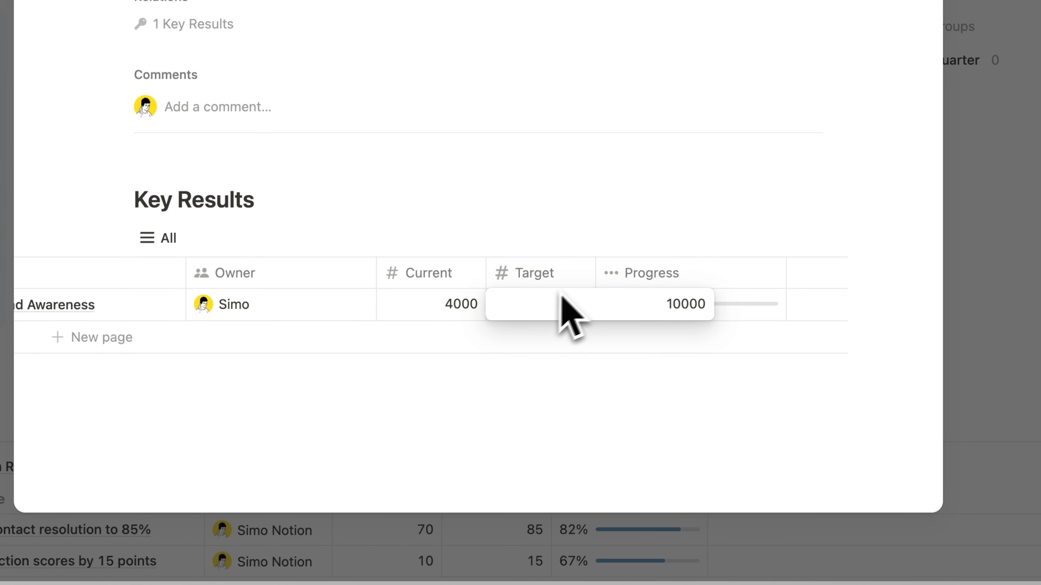
key(Return)
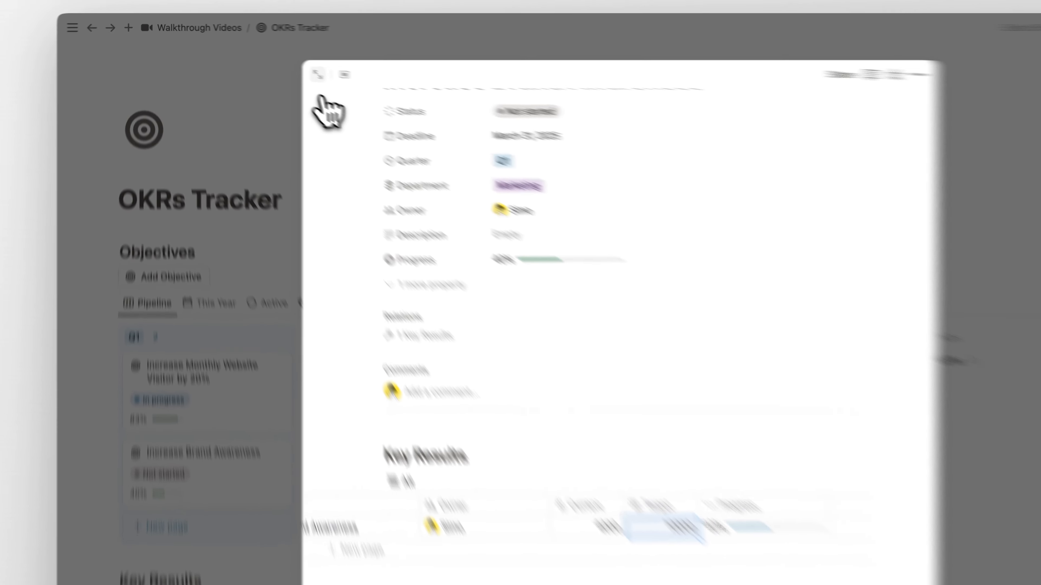
Step: Open the objective as a full page, add a key result "Reach 100k monthly visitors", and assign yourself as owner
click(282, 63)
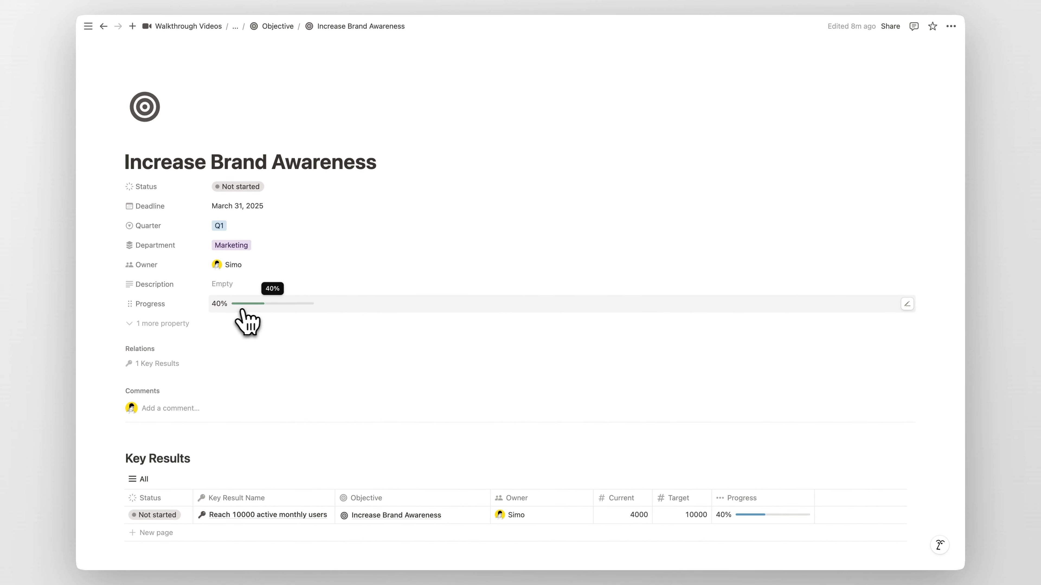
scroll(409, 328, down, 5)
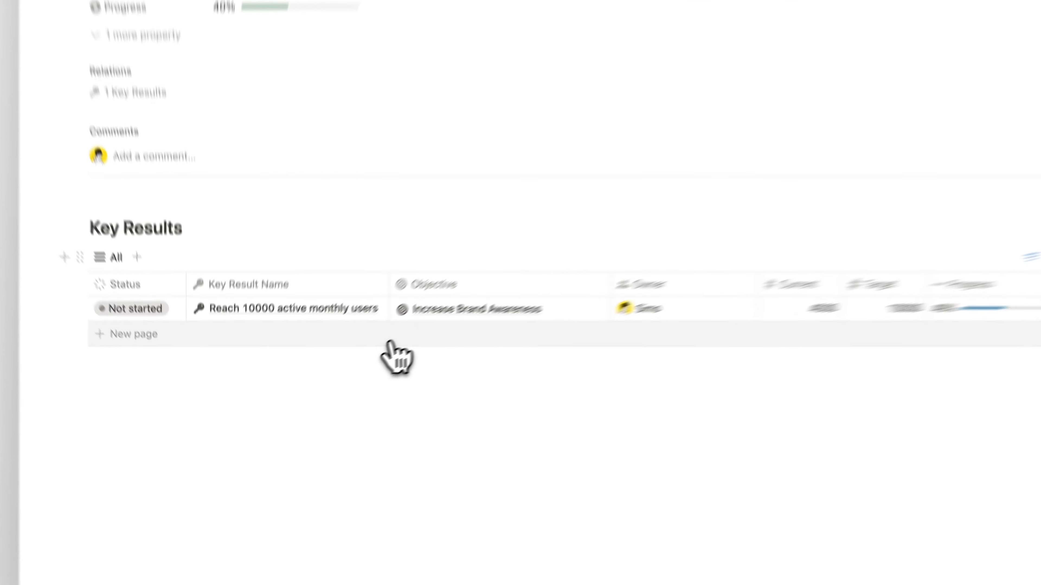
click(336, 373)
text(Reach 100k monthly visitors)
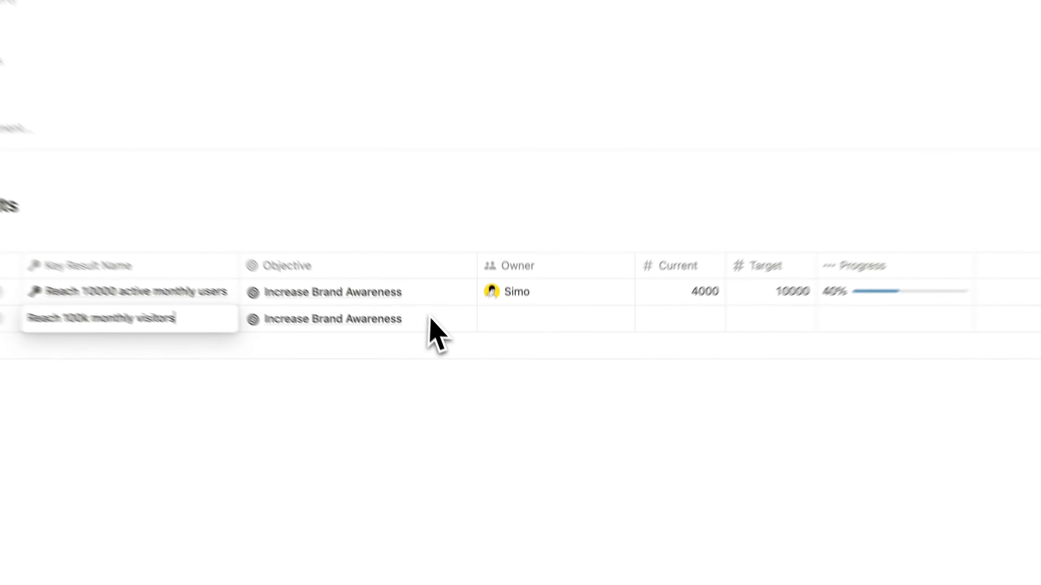
click(529, 320)
click(524, 348)
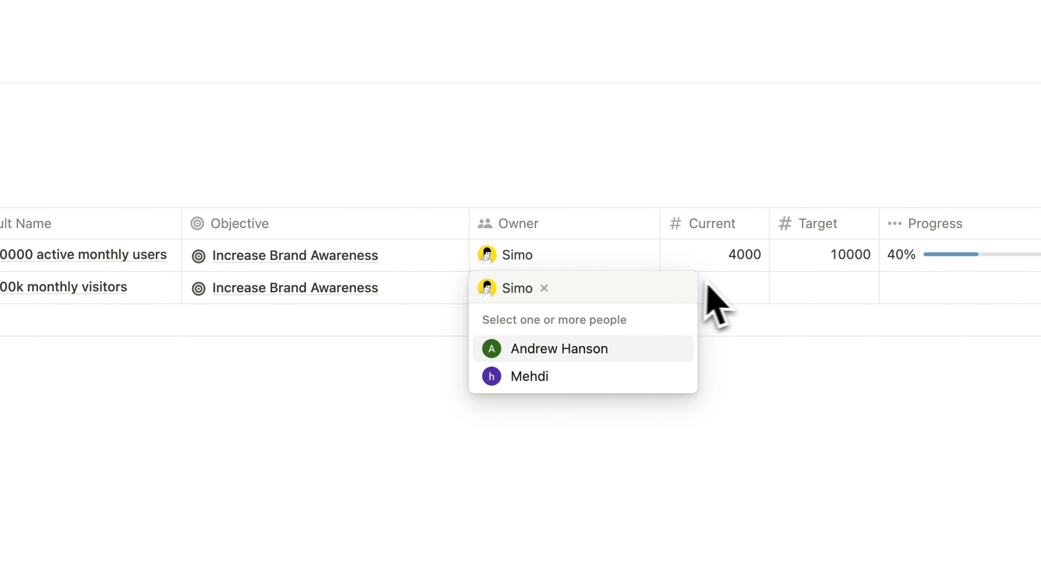
Step: Set the second key result's current value to 40000 and its target to 100000
click(723, 289)
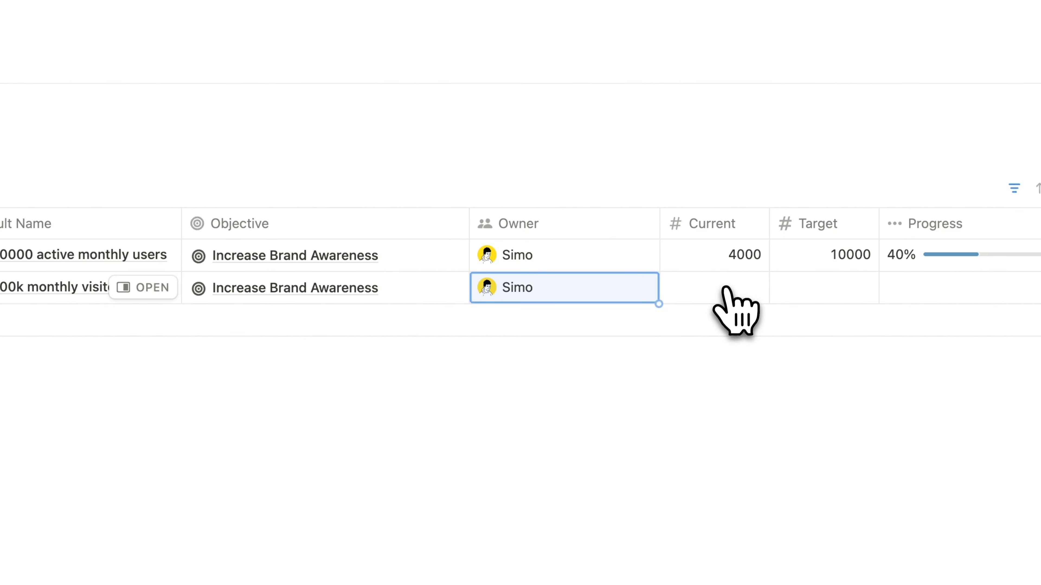
click(723, 292)
text(40)
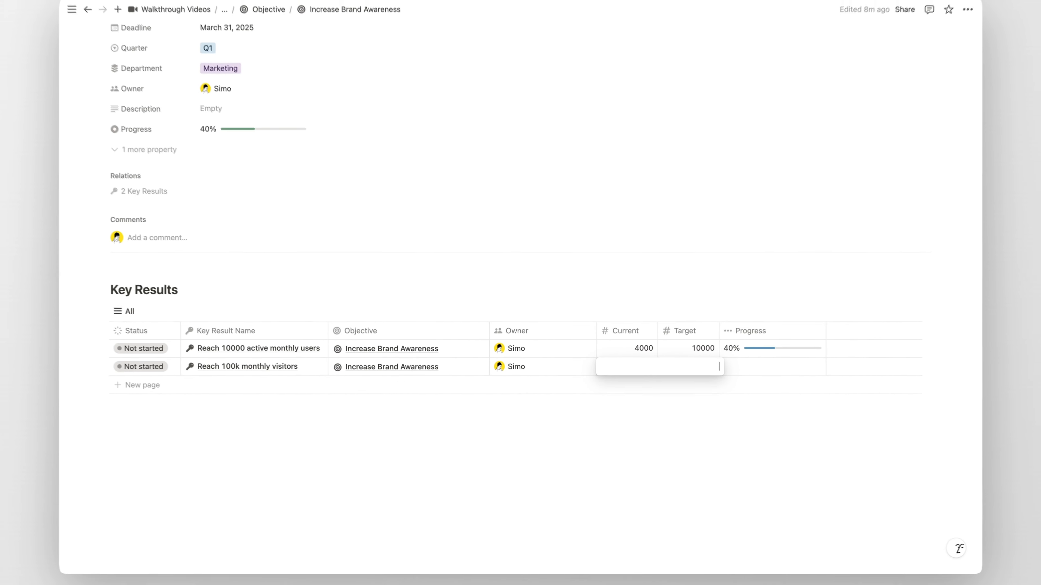
text(00)
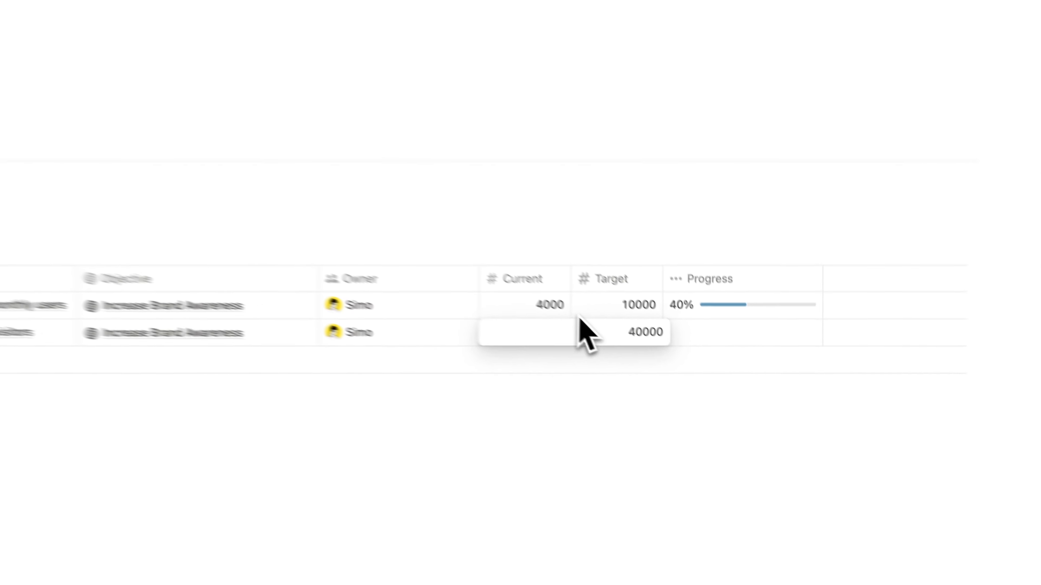
click(678, 373)
click(678, 373)
text(100000)
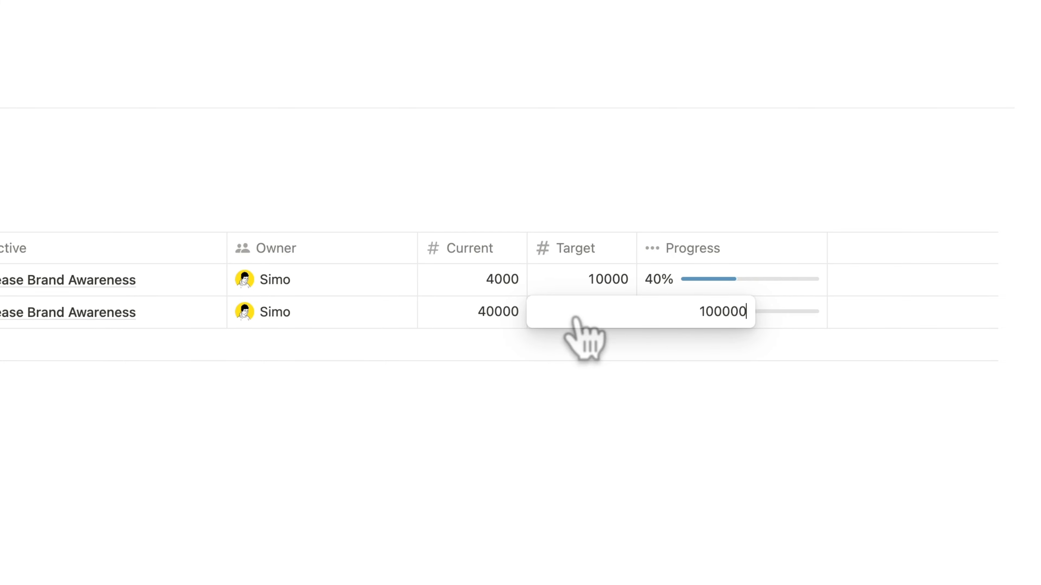
key(Return)
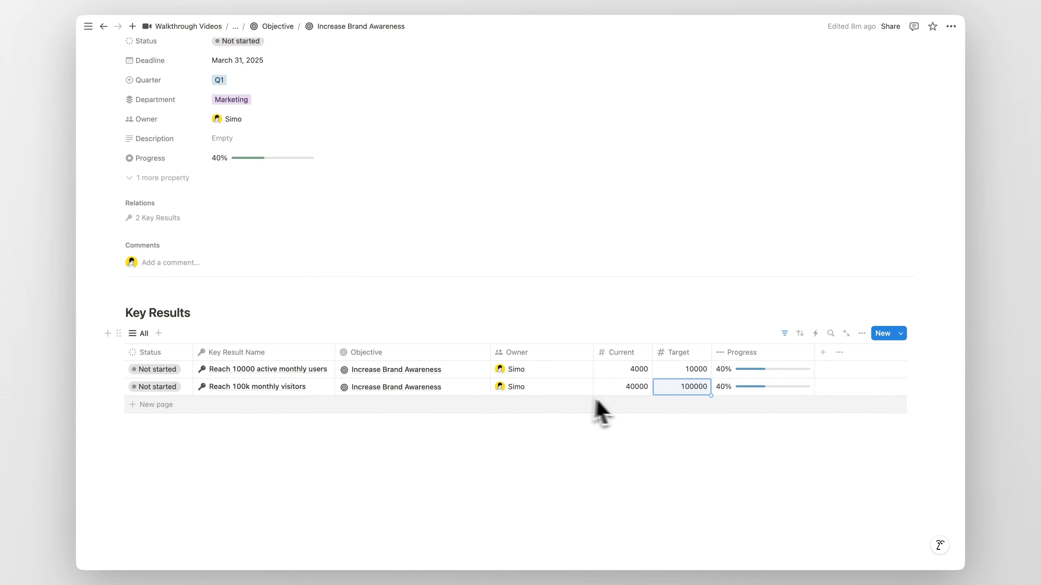
Step: Change the second key result's current value to 70000
click(635, 387)
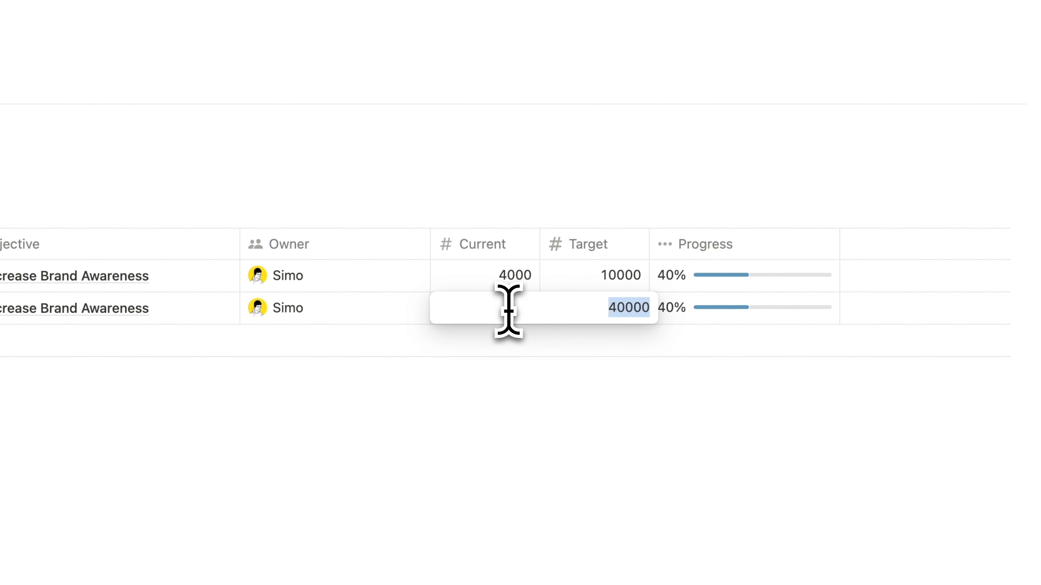
text(70)
key(Return)
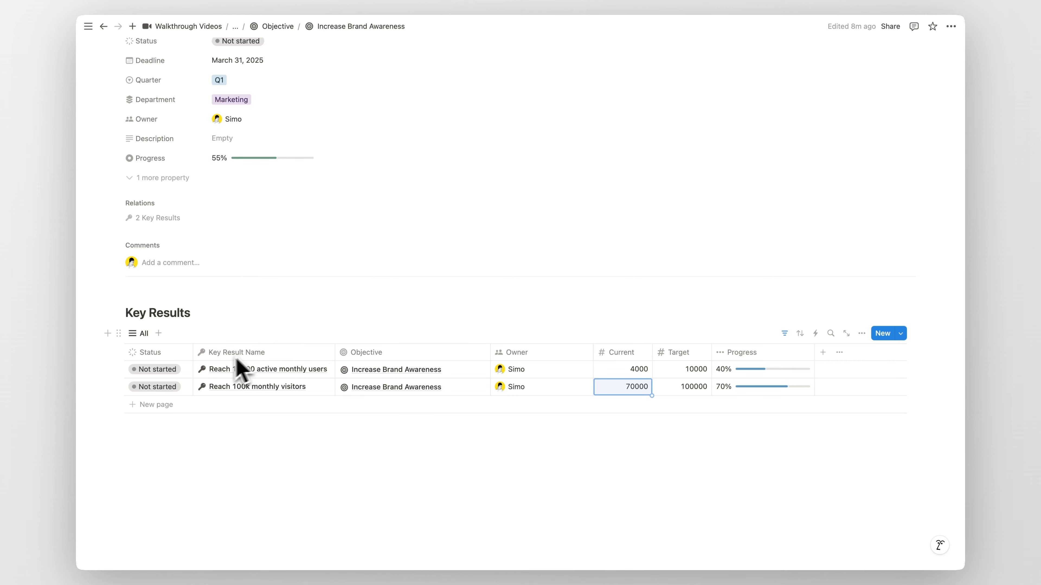
Step: Set both key results' status to In progress and return to the OKRs Tracker page
click(168, 370)
click(172, 436)
click(158, 386)
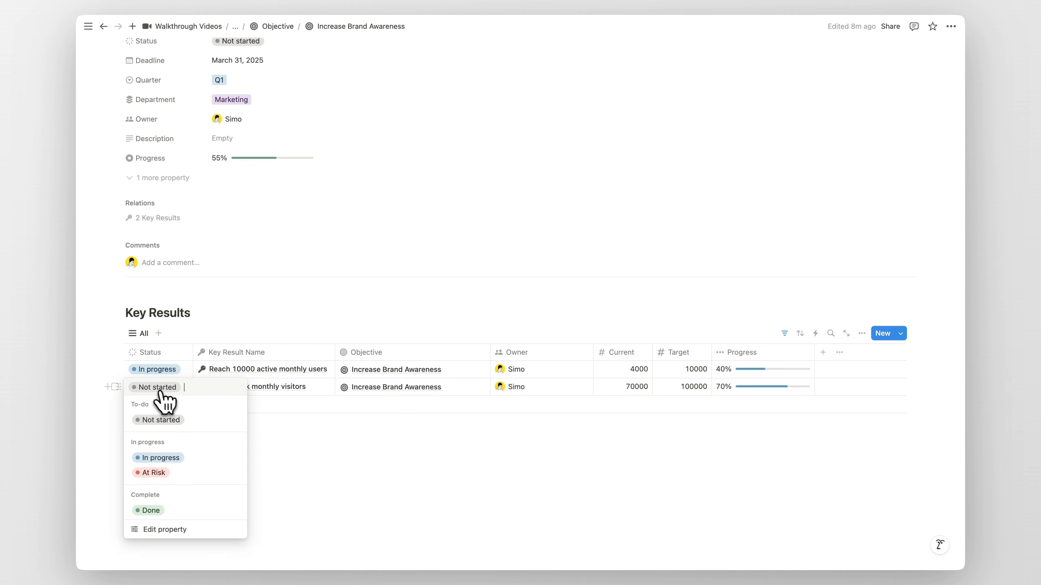
click(169, 462)
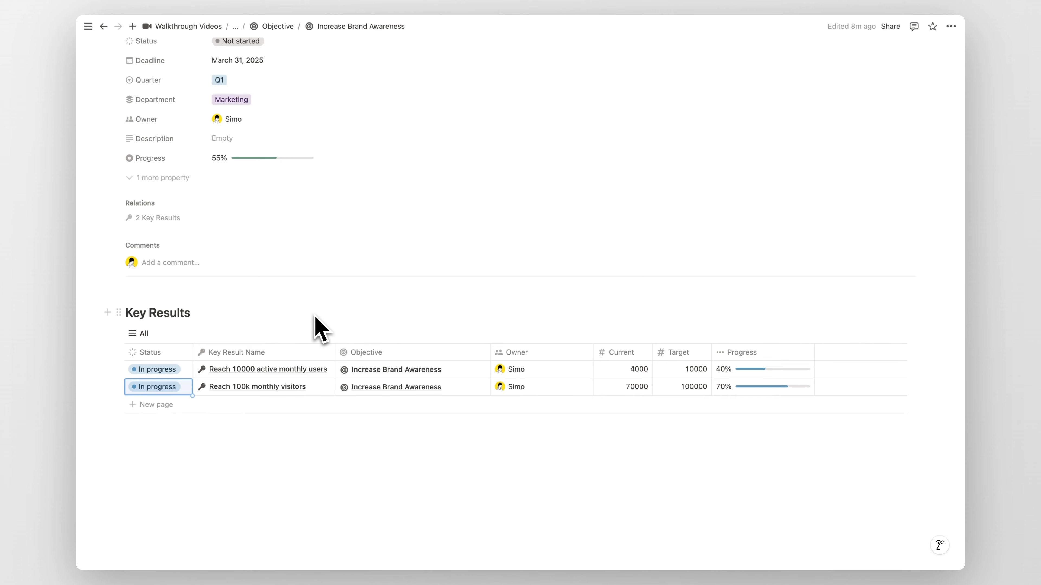
key(super+bracketleft)
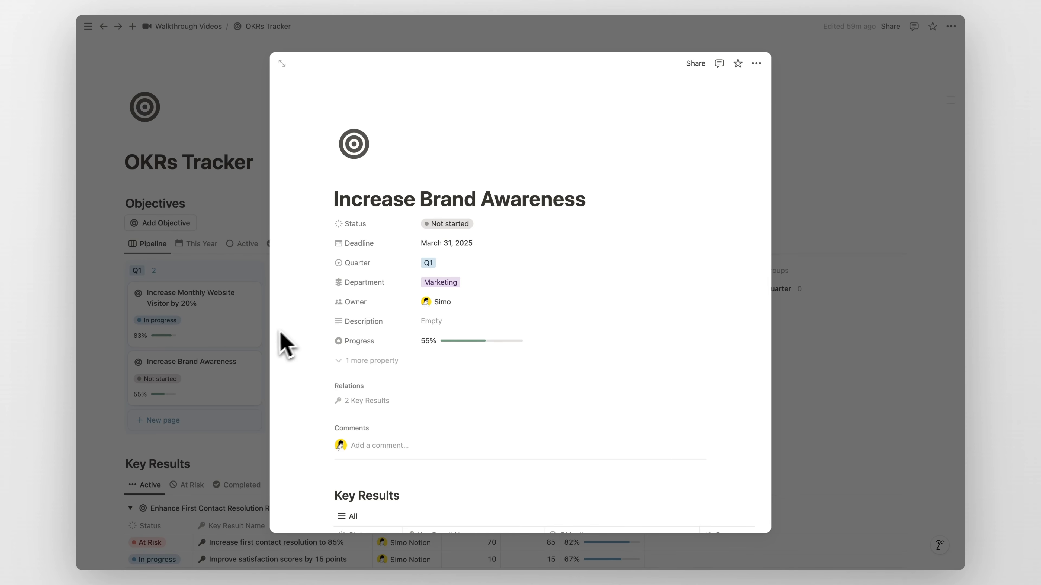
key(Escape)
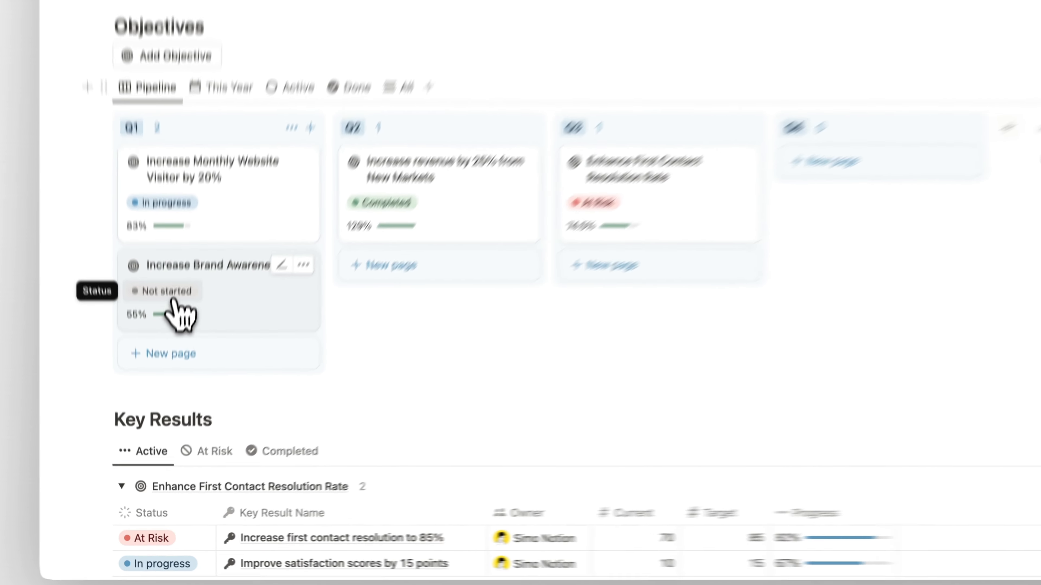
Step: Set the Increase Brand Awareness objective's status to At Risk on the pipeline board
click(172, 296)
click(215, 366)
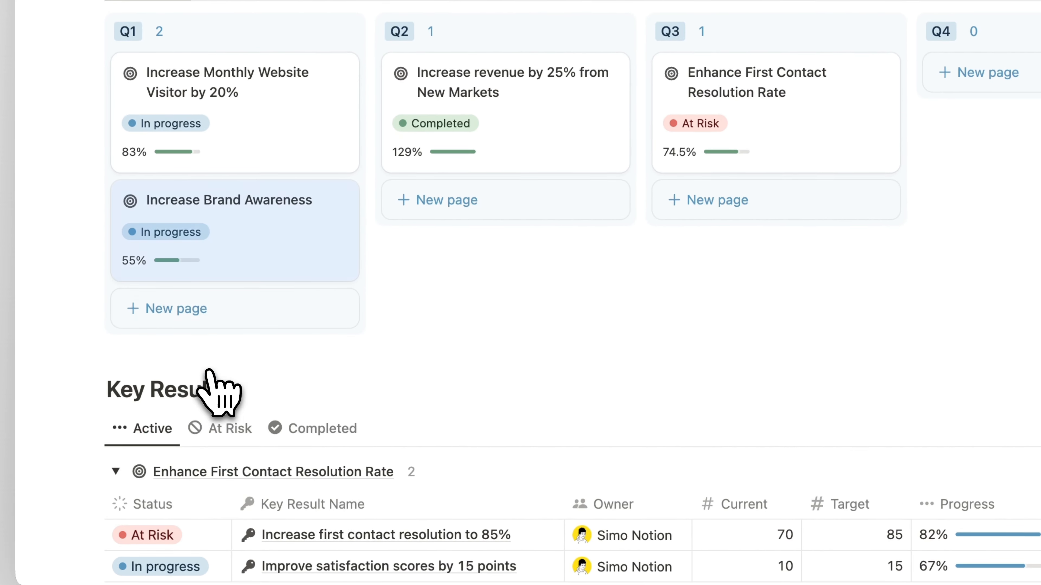
click(209, 245)
click(196, 391)
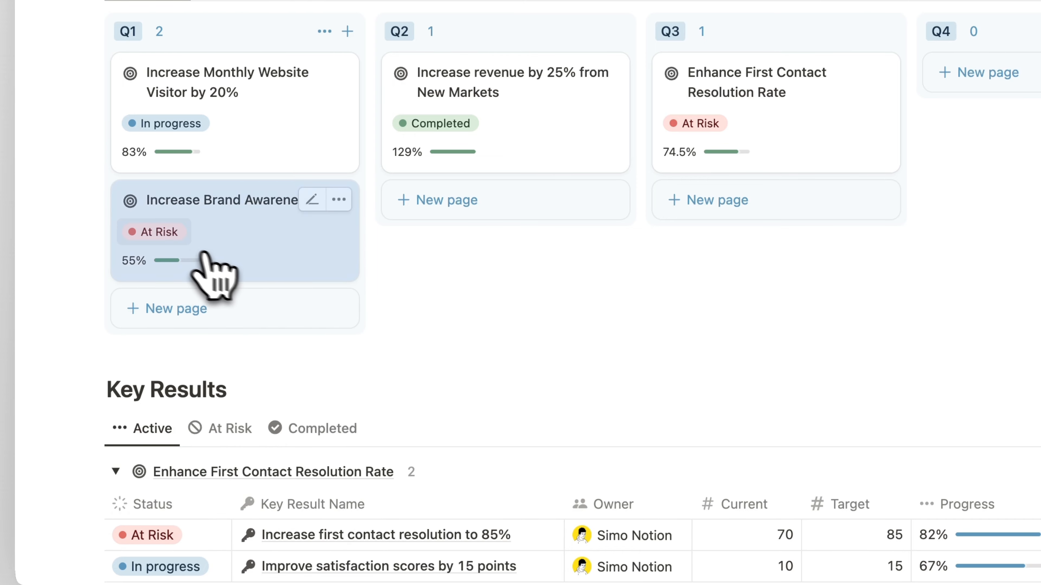
Step: Review the Increase Brand Awareness key results in the Key Results list
scroll(328, 247, down, 5)
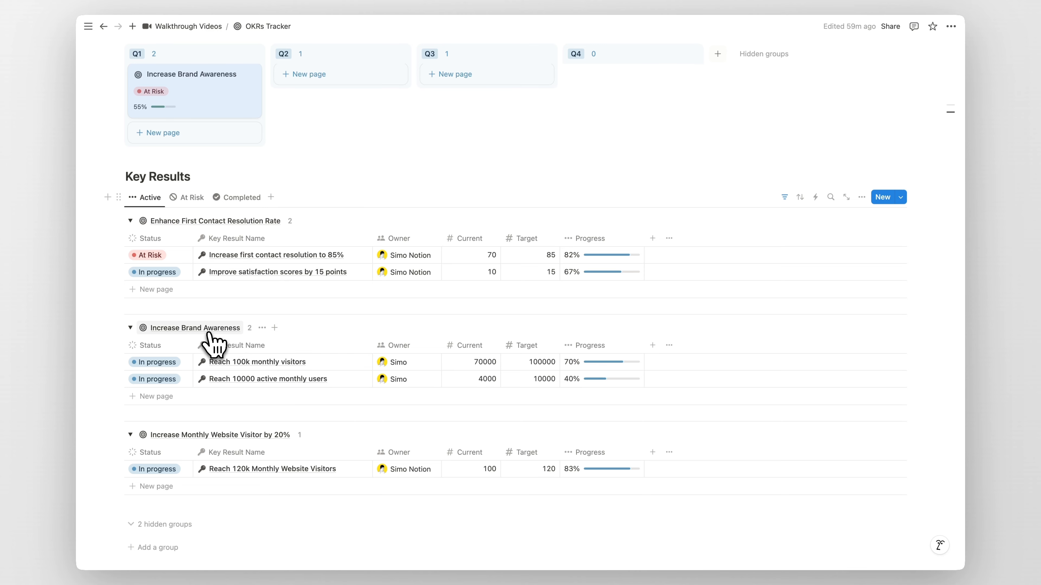
scroll(221, 351, up, 1)
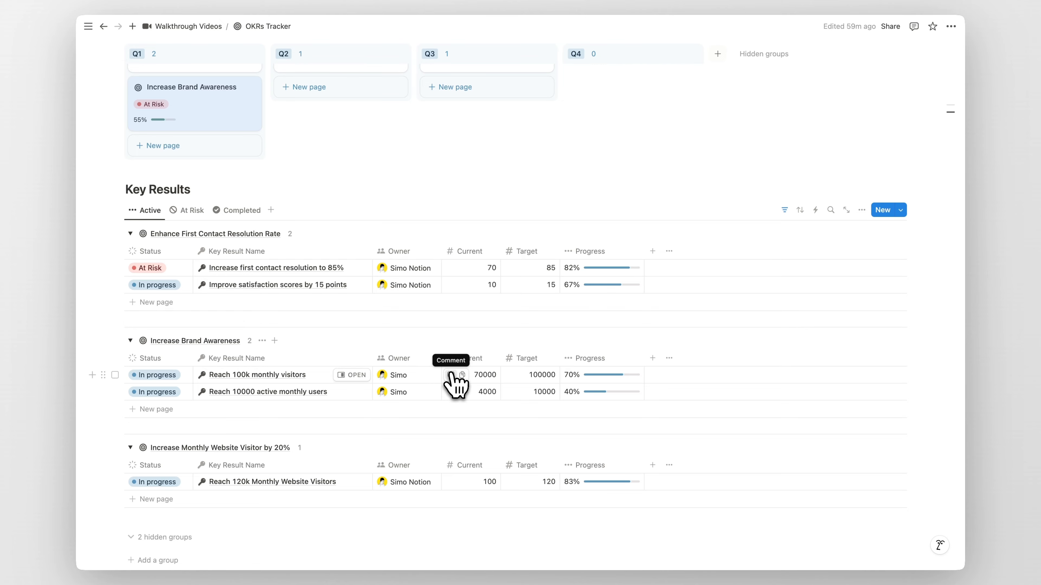
Step: Set the second Increase Brand Awareness key result's current value to 10000
click(484, 394)
text(1)
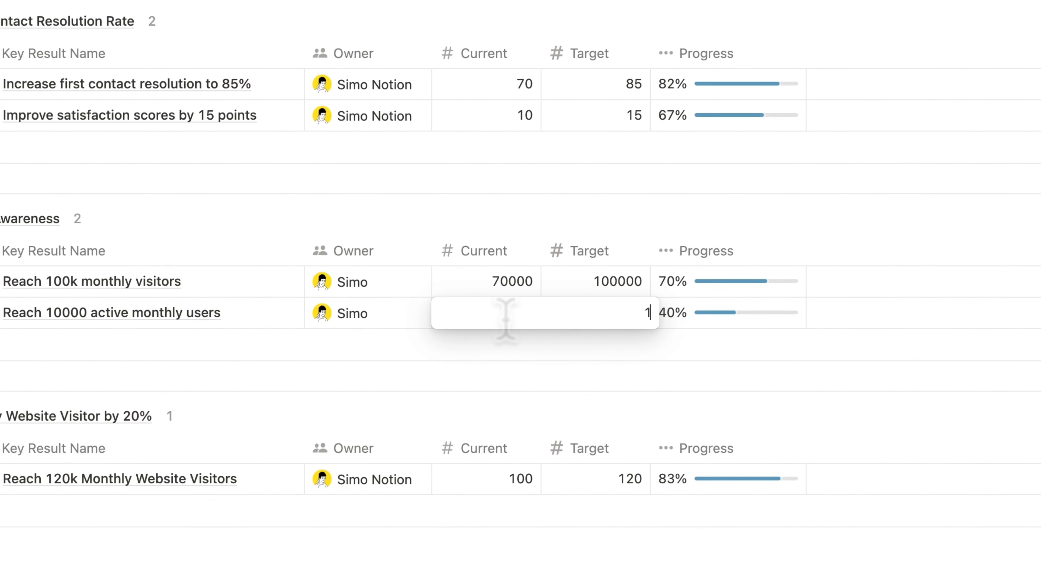
text(0000)
key(Return)
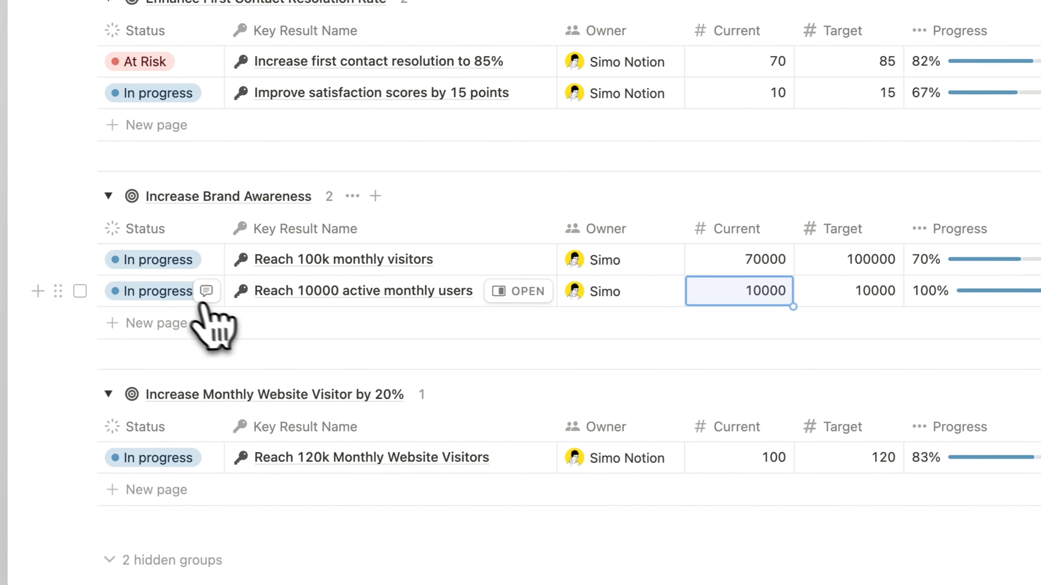
Step: Set the Reach 10000 active monthly users key result's status to Done
click(201, 304)
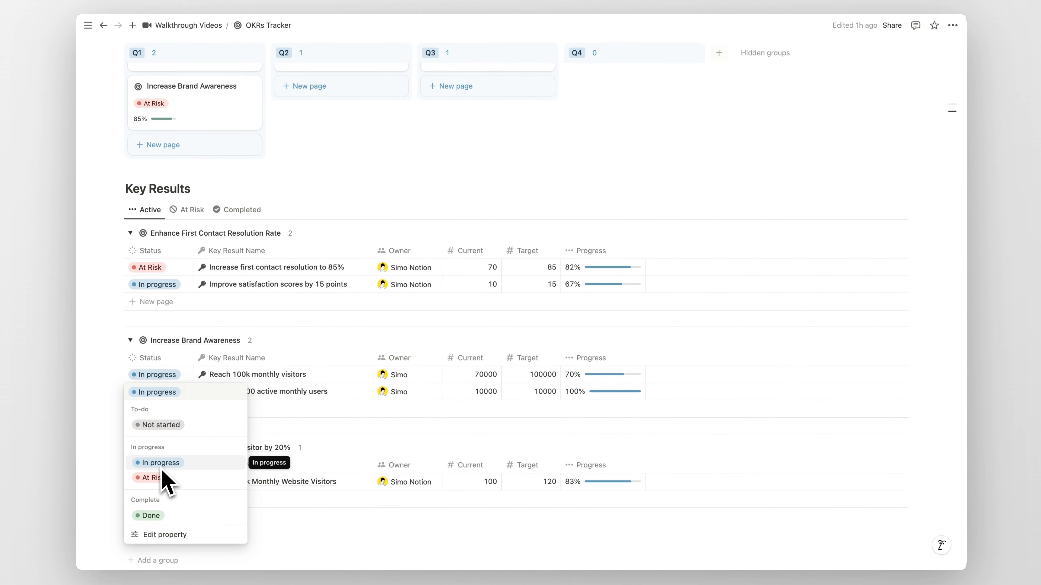
click(151, 515)
scroll(340, 390, up, 5)
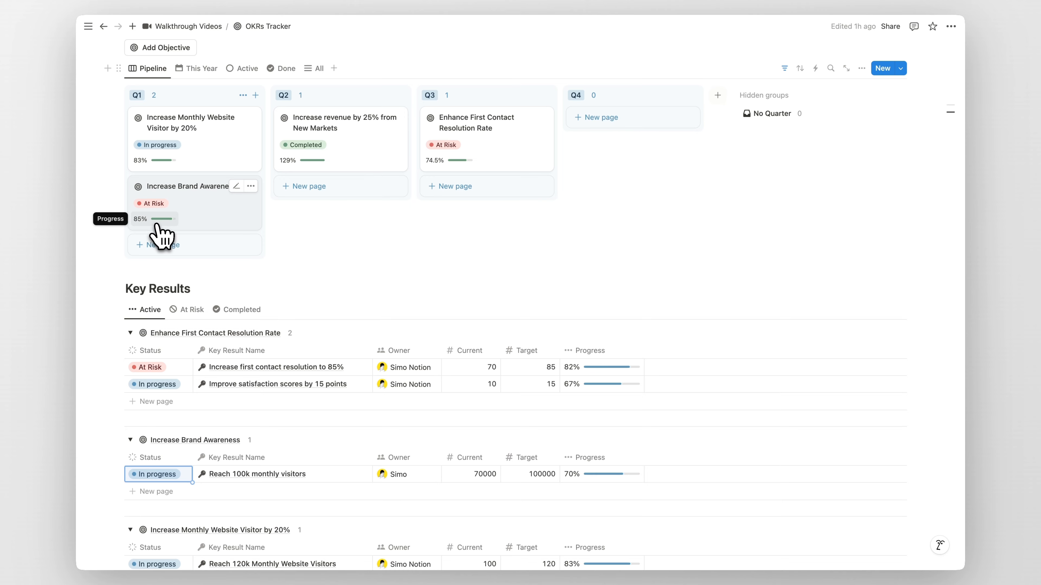
Step: Set the Reach 100k monthly visitors key result's current value to 100000
scroll(278, 234, down, 5)
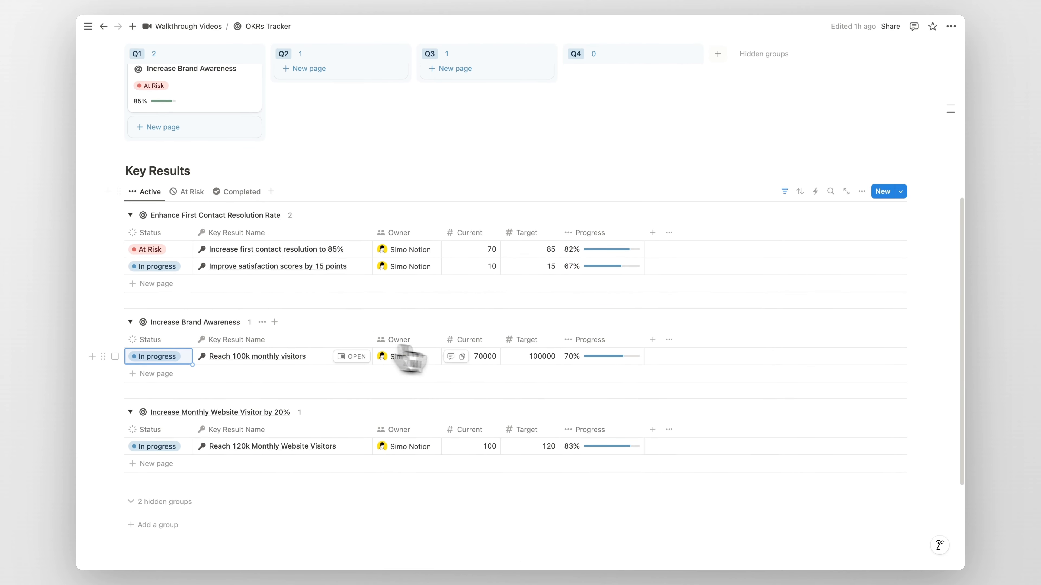
click(482, 360)
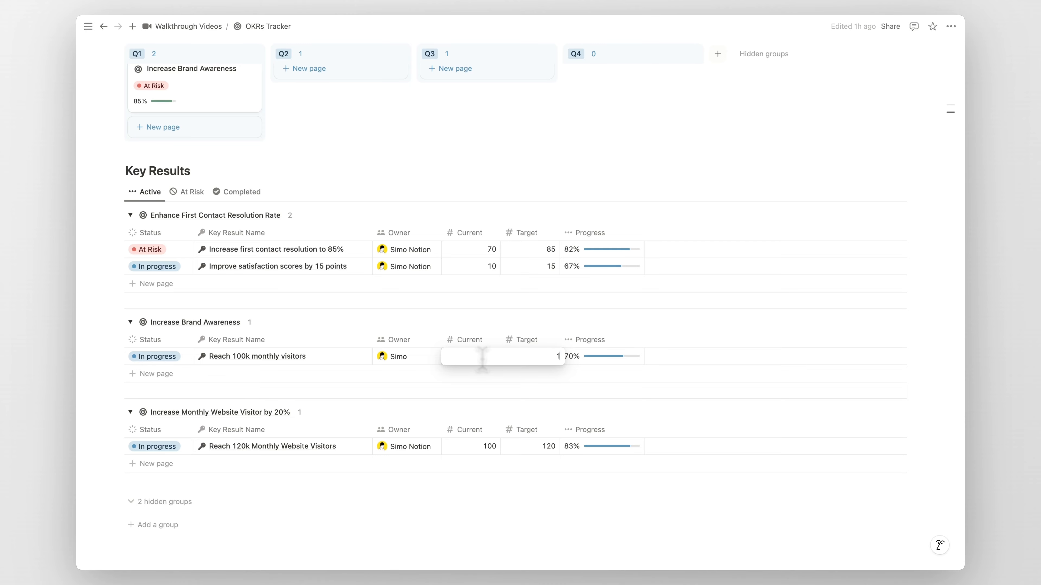
text(100000)
key(Return)
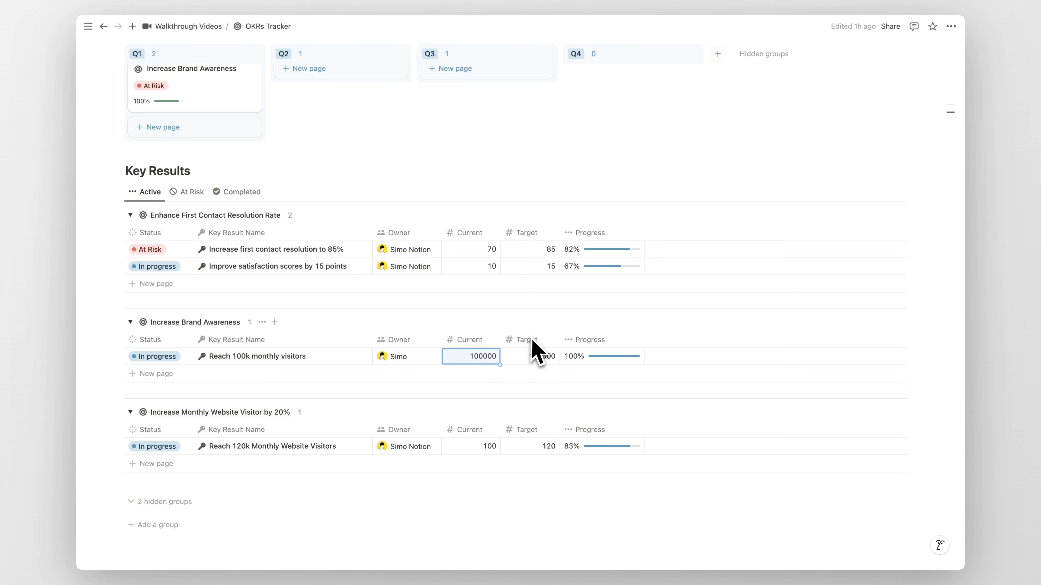
Step: Set the Reach 100k monthly visitors key result's status to Done
scroll(441, 361, up, 5)
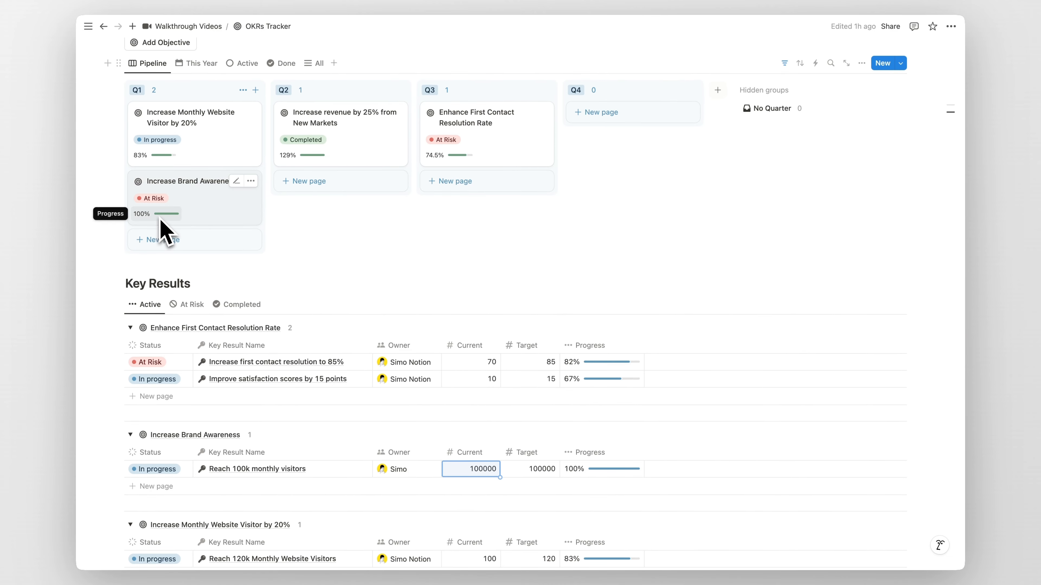
scroll(251, 274, down, 4)
click(166, 317)
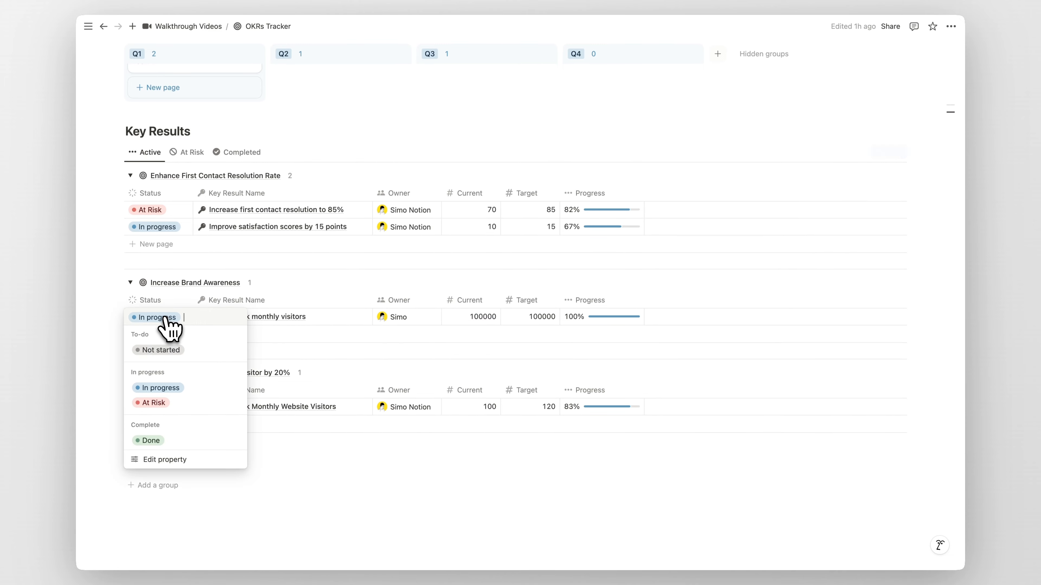
click(164, 441)
Step: Set the Increase Brand Awareness objective's status to Completed on the pipeline board
scroll(338, 338, up, 5)
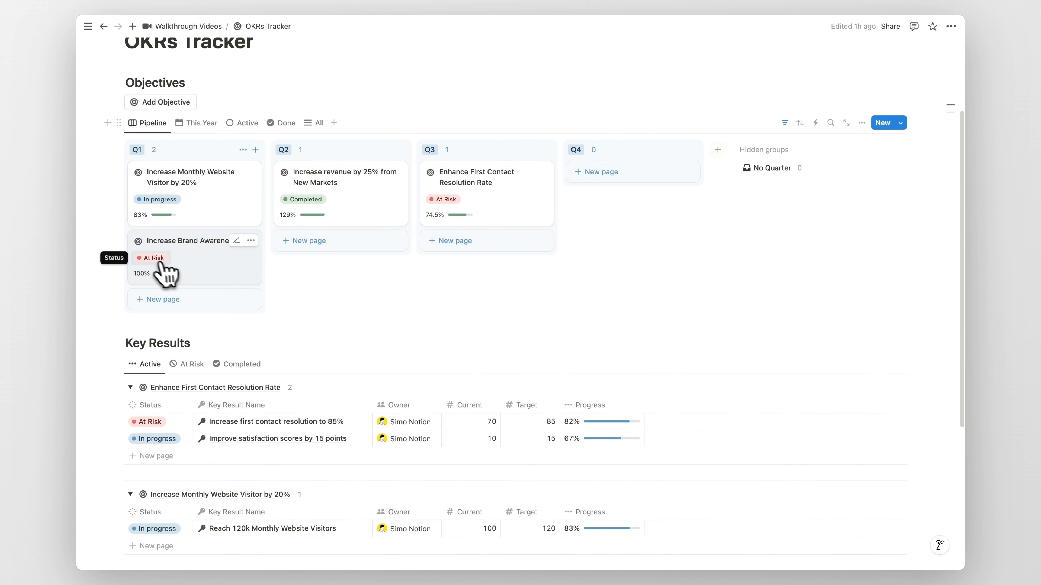
click(151, 256)
click(166, 382)
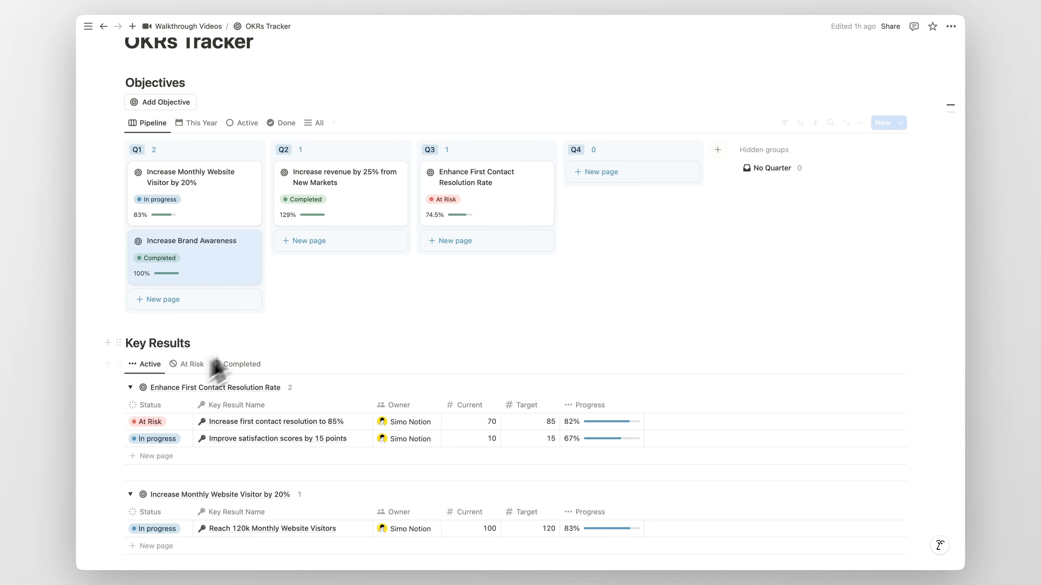
Step: Examine the This Year objectives view and its deadline filter
scroll(246, 345, up, 2)
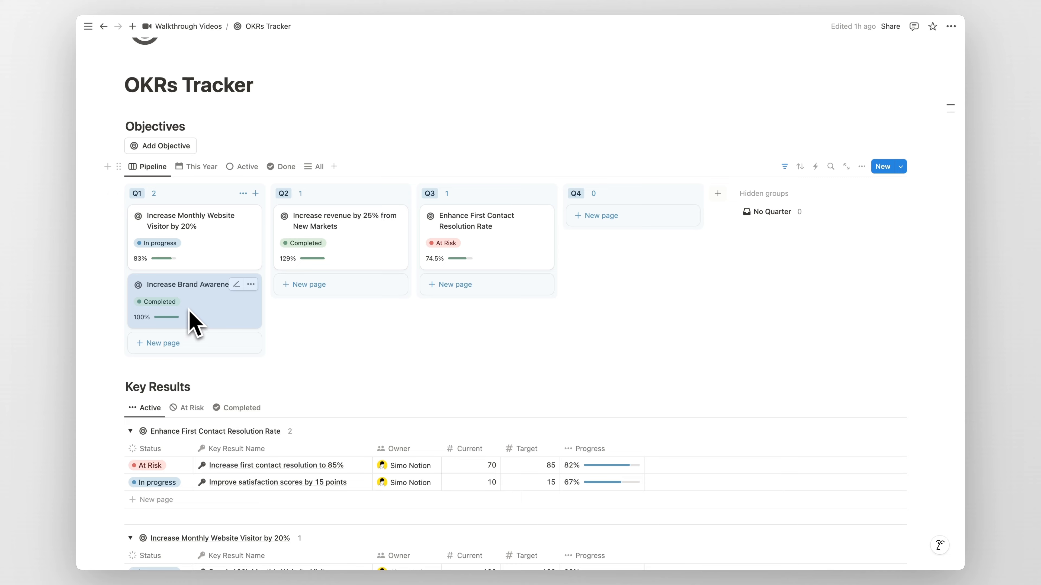
scroll(196, 320, up, 2)
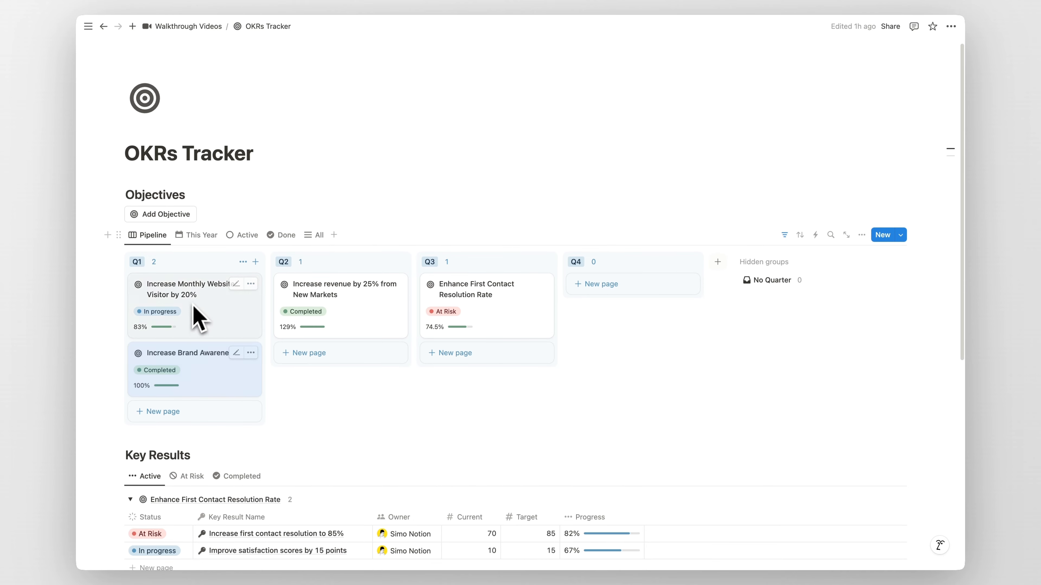
click(196, 241)
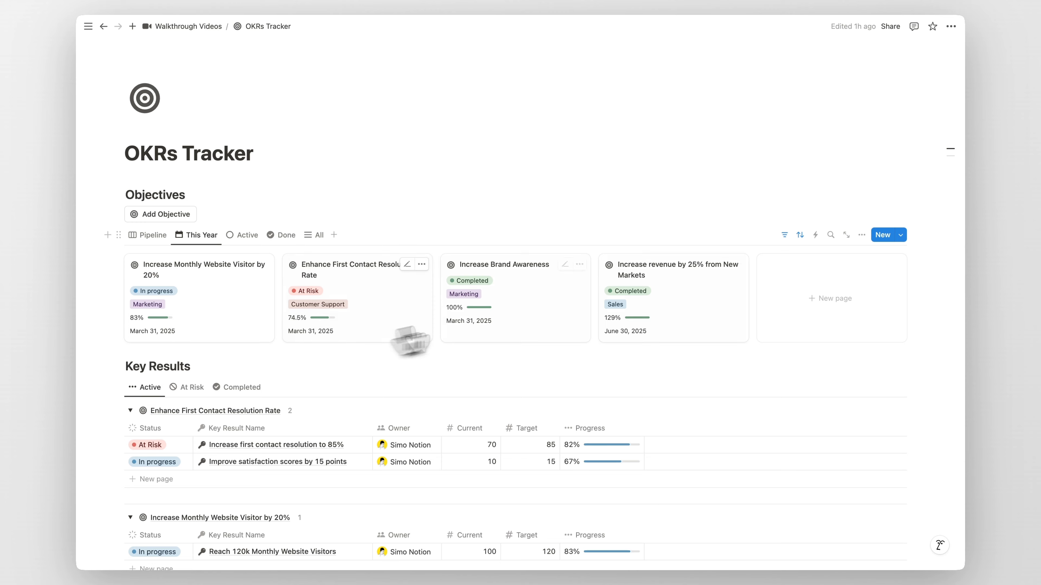
click(806, 239)
click(253, 258)
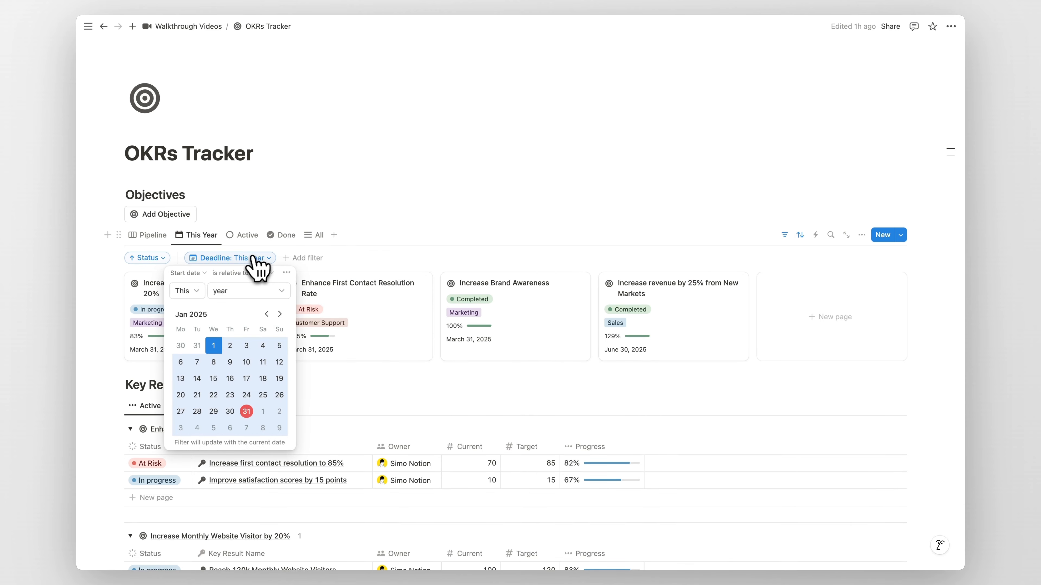
key(Escape)
click(784, 235)
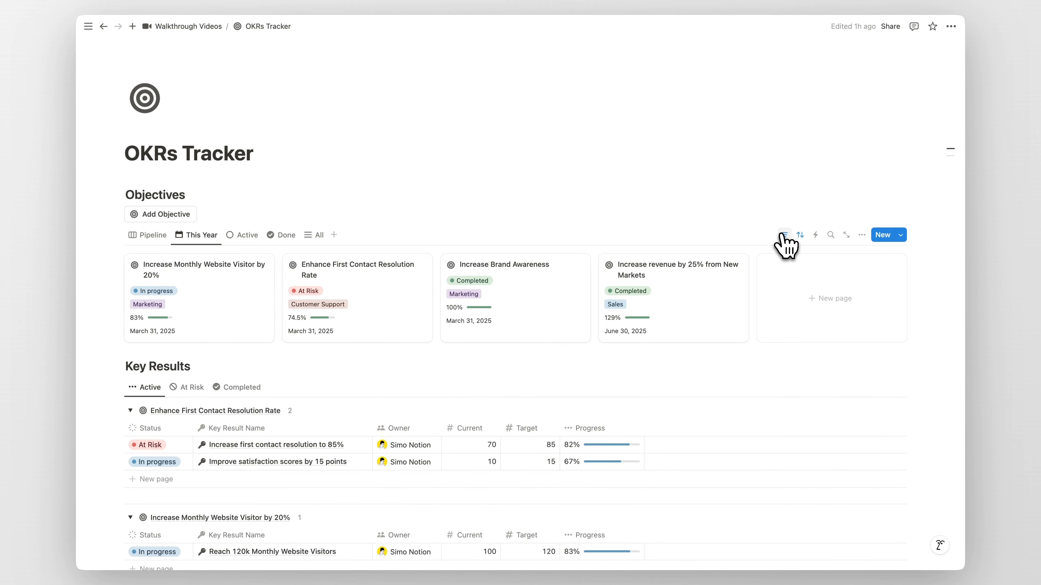
Step: Examine the Active, Done and All objectives views and the Active view's status filter, returning to Pipeline
click(245, 236)
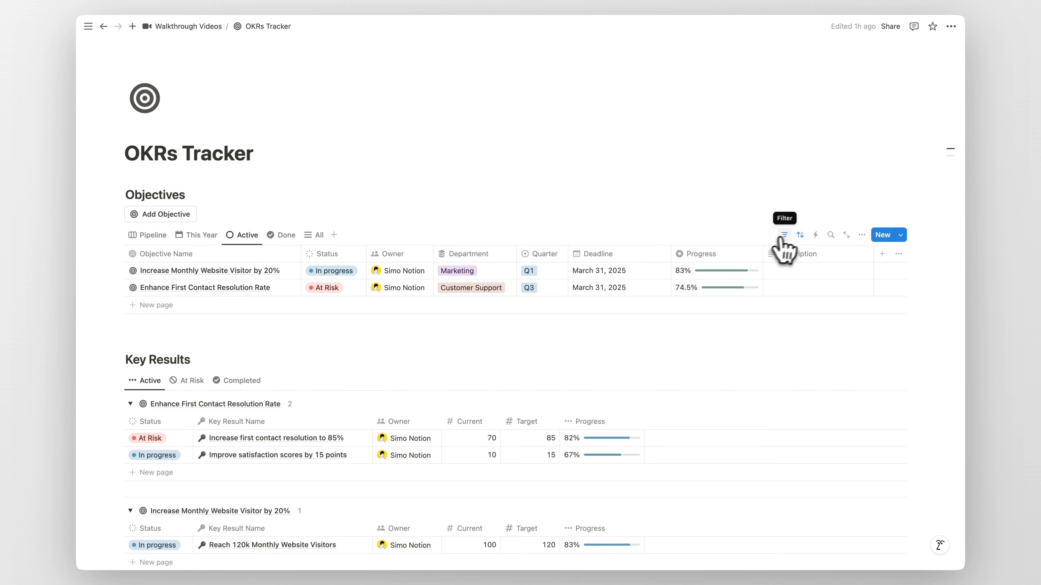
click(784, 236)
click(263, 258)
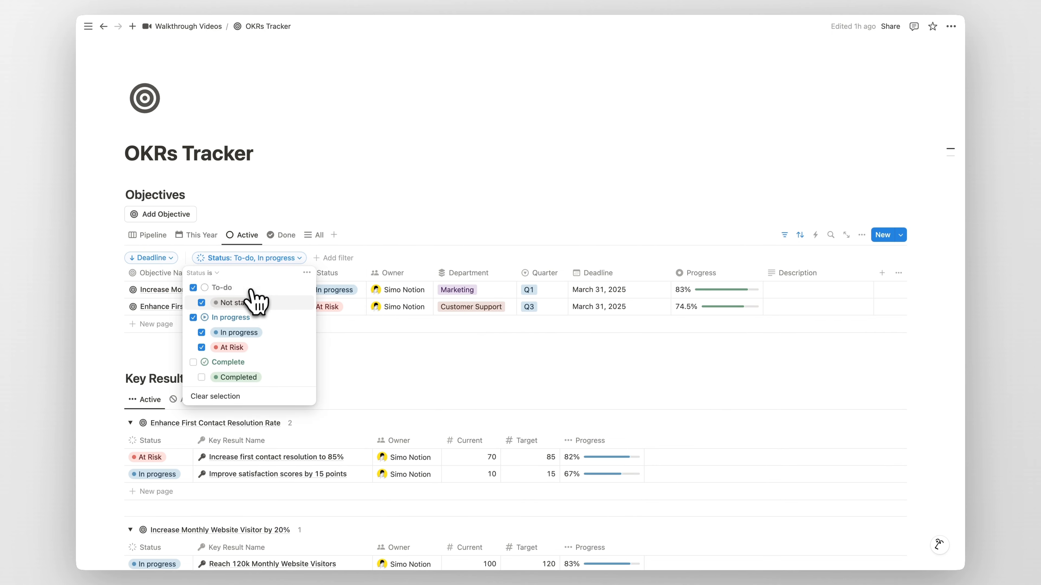
click(785, 235)
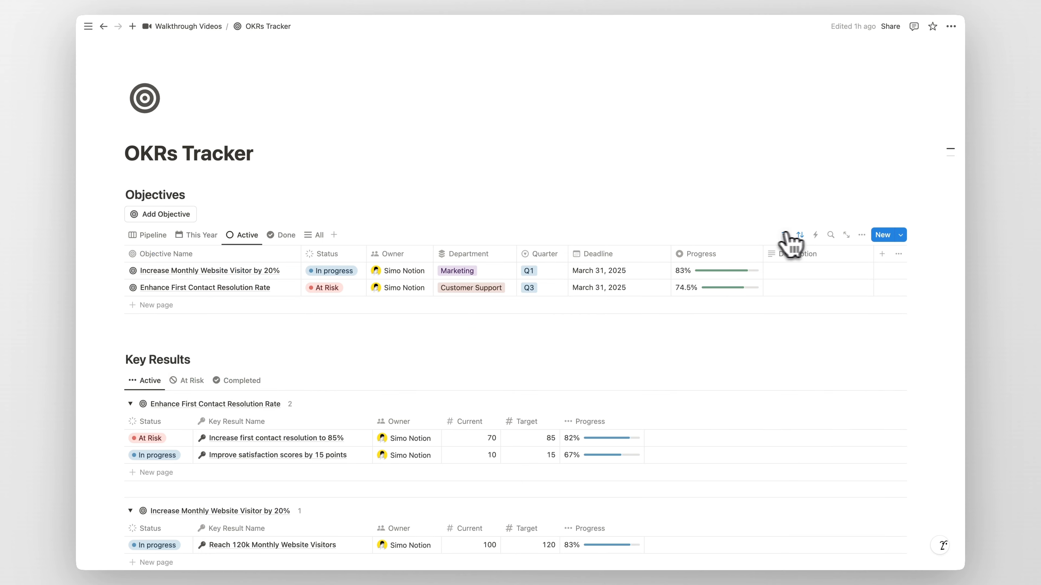
click(284, 235)
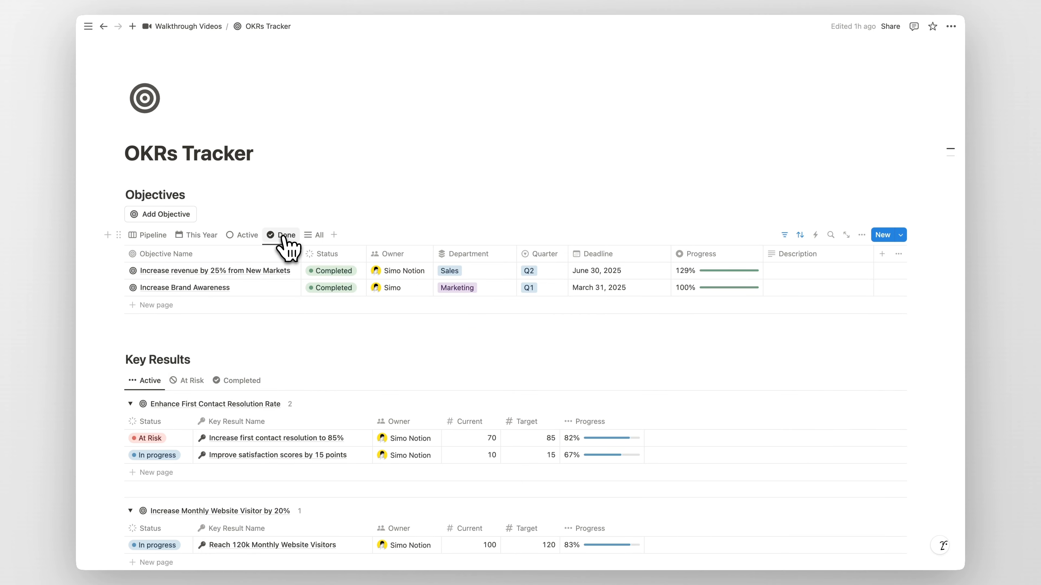
click(315, 238)
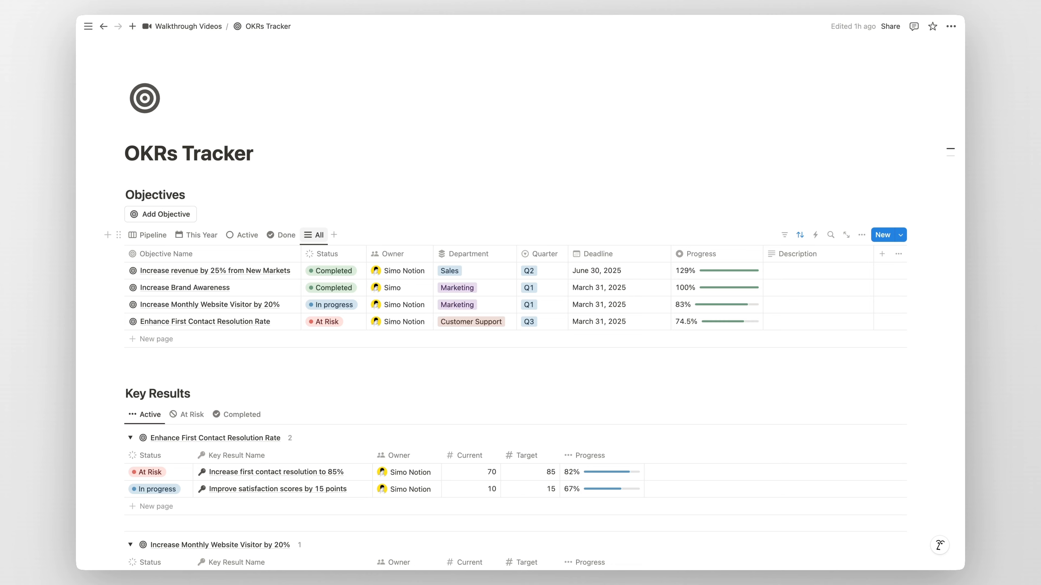
click(148, 236)
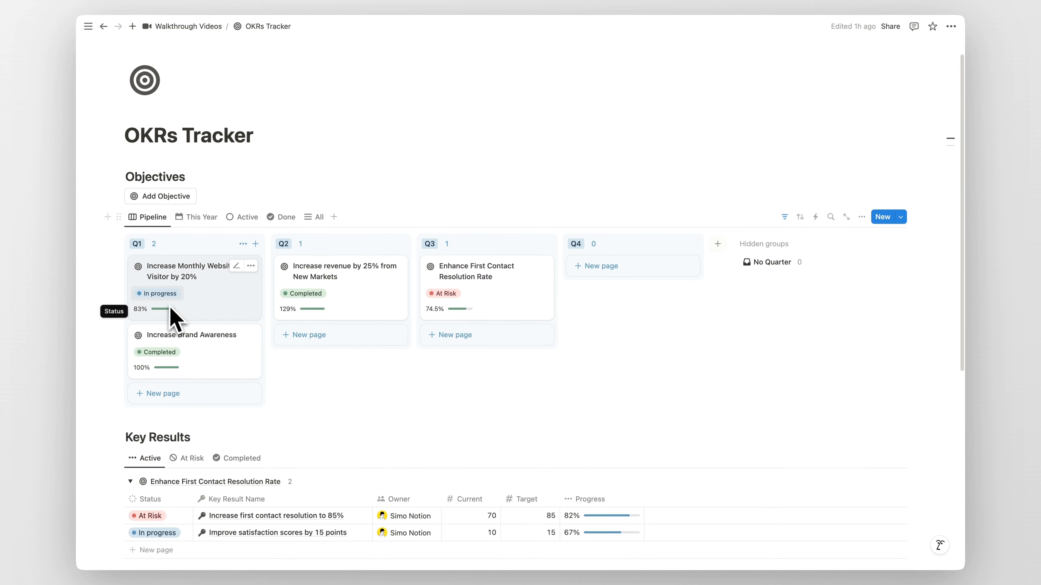
Step: Examine the Key Results Active, At Risk and Completed views with their status filters
scroll(192, 332, down, 3)
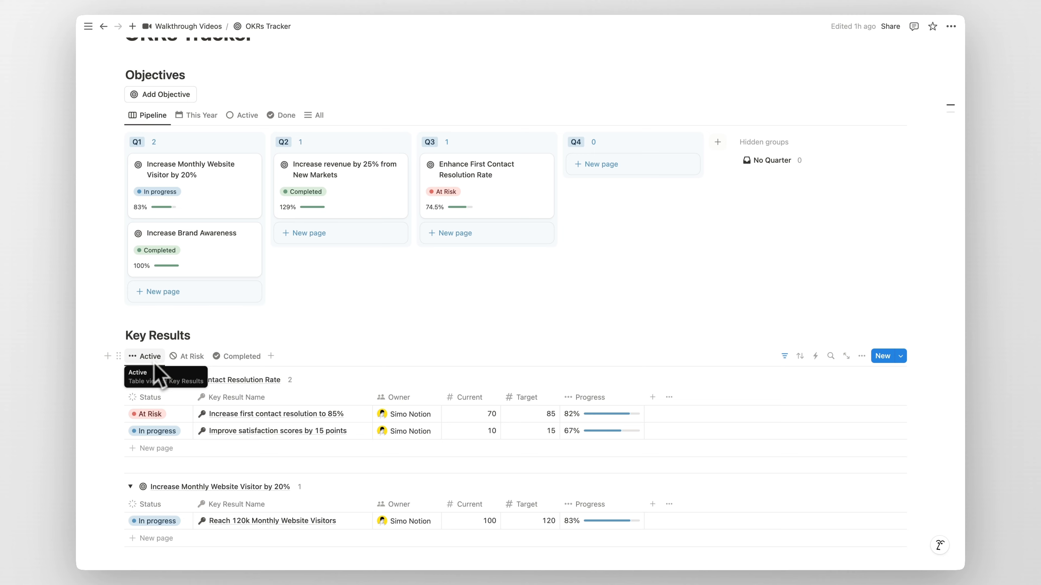
click(784, 356)
click(211, 379)
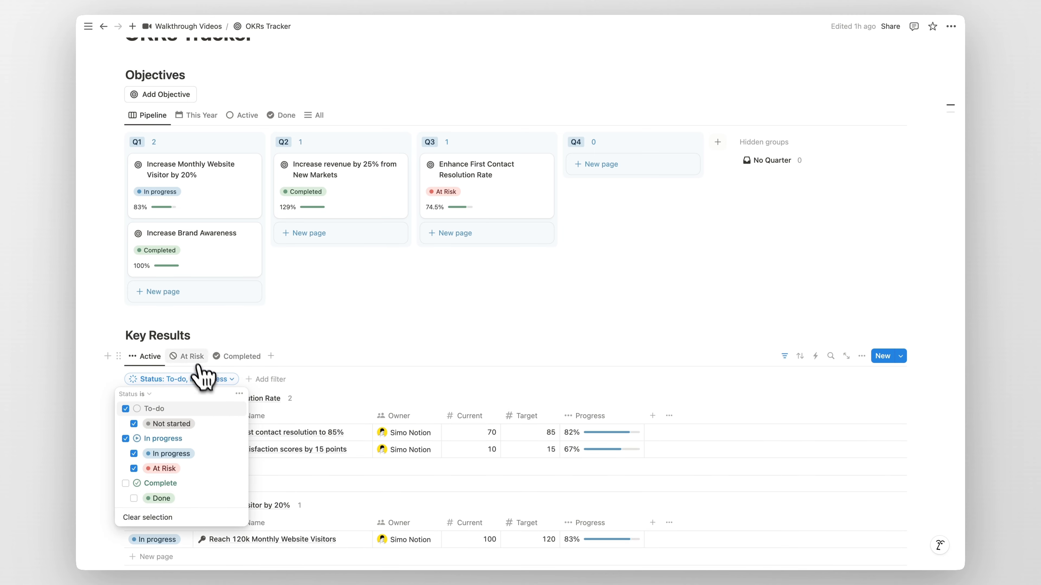
click(192, 356)
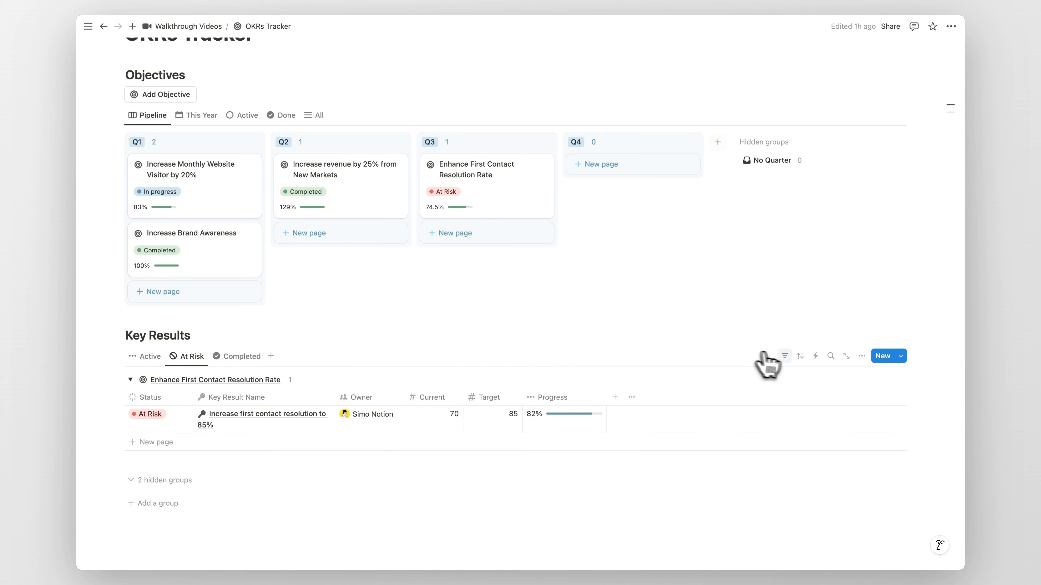
click(784, 355)
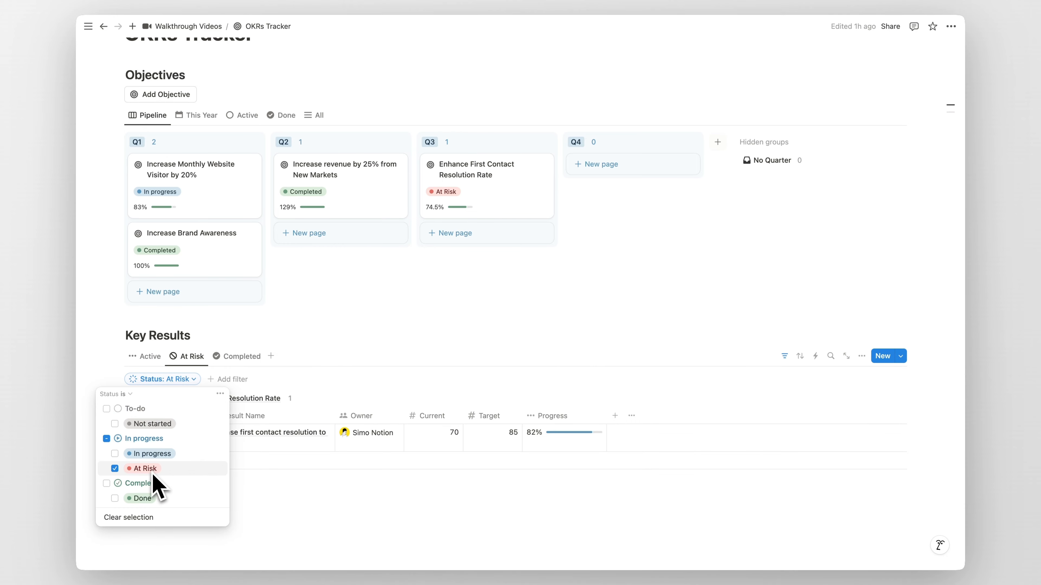
click(242, 358)
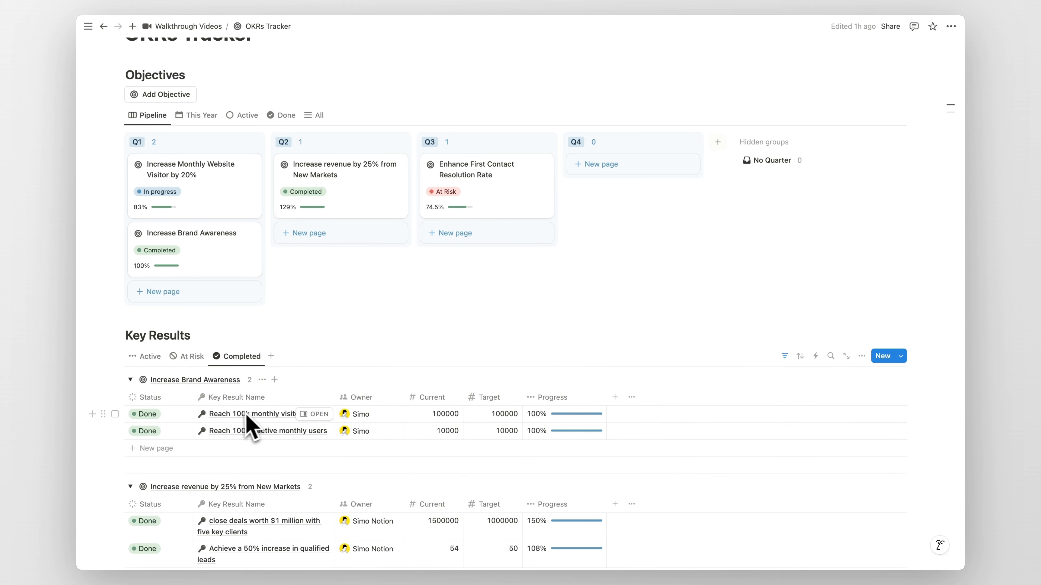
scroll(246, 422, down, 2)
scroll(230, 402, up, 3)
click(150, 368)
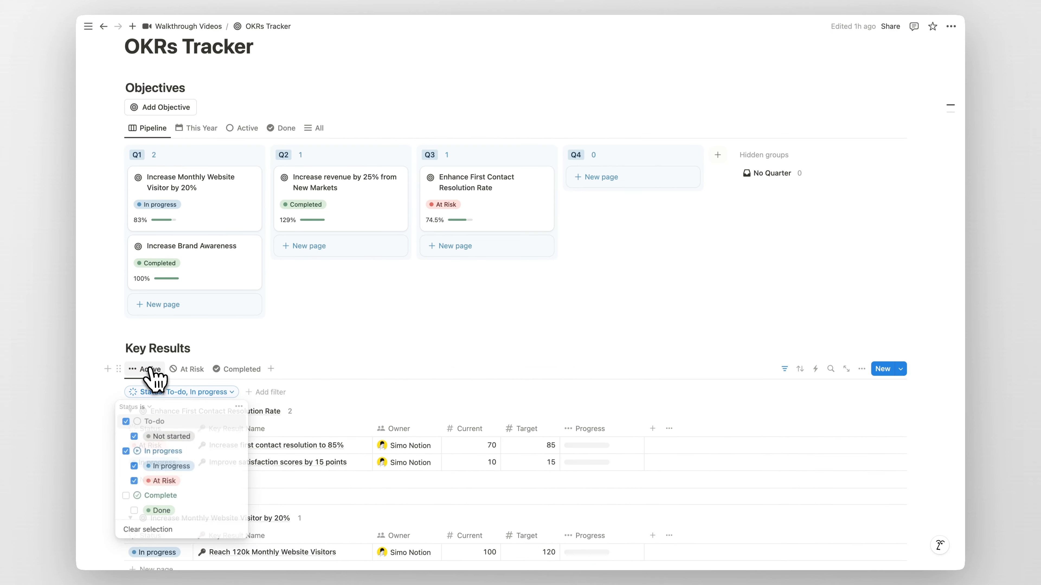
scroll(354, 342, up, 1)
scroll(781, 407, up, 3)
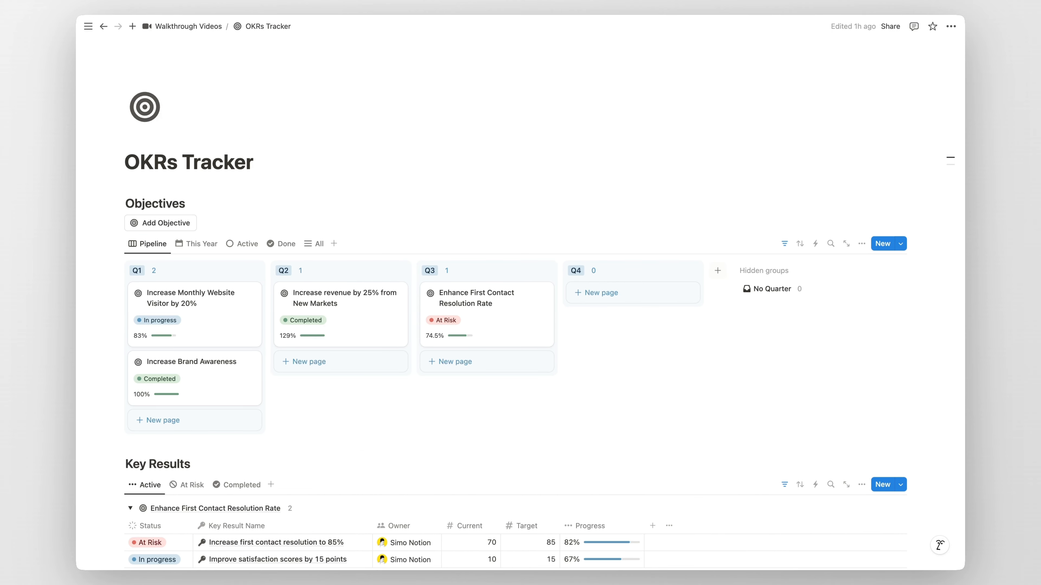